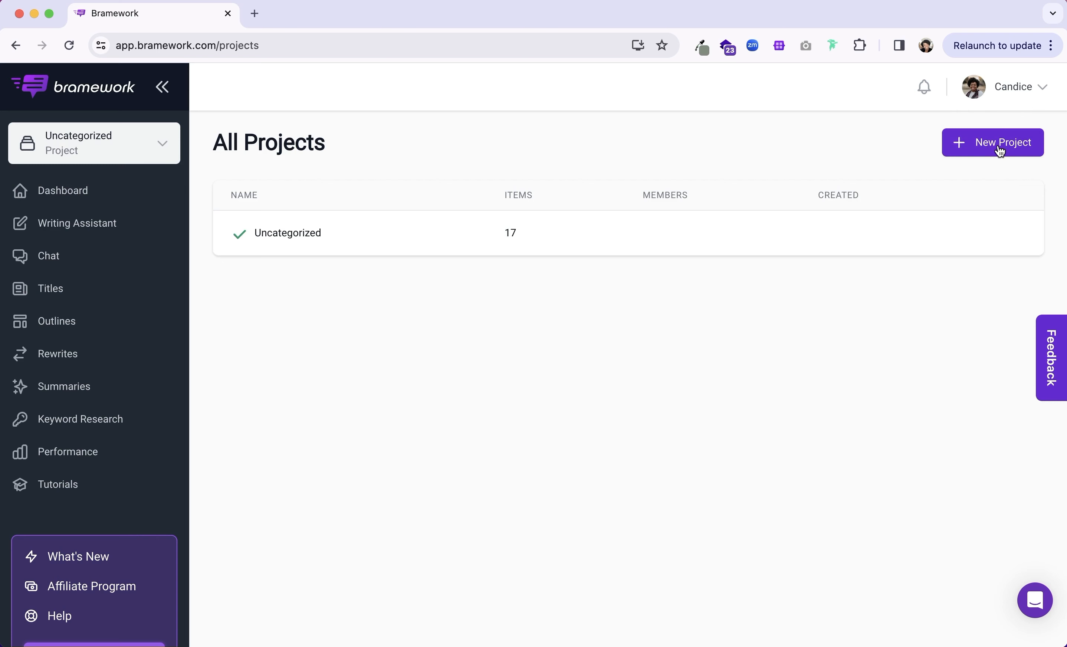
click(1000, 151)
text(Bramework Blog)
key(Tab)
text(https://bramework.com)
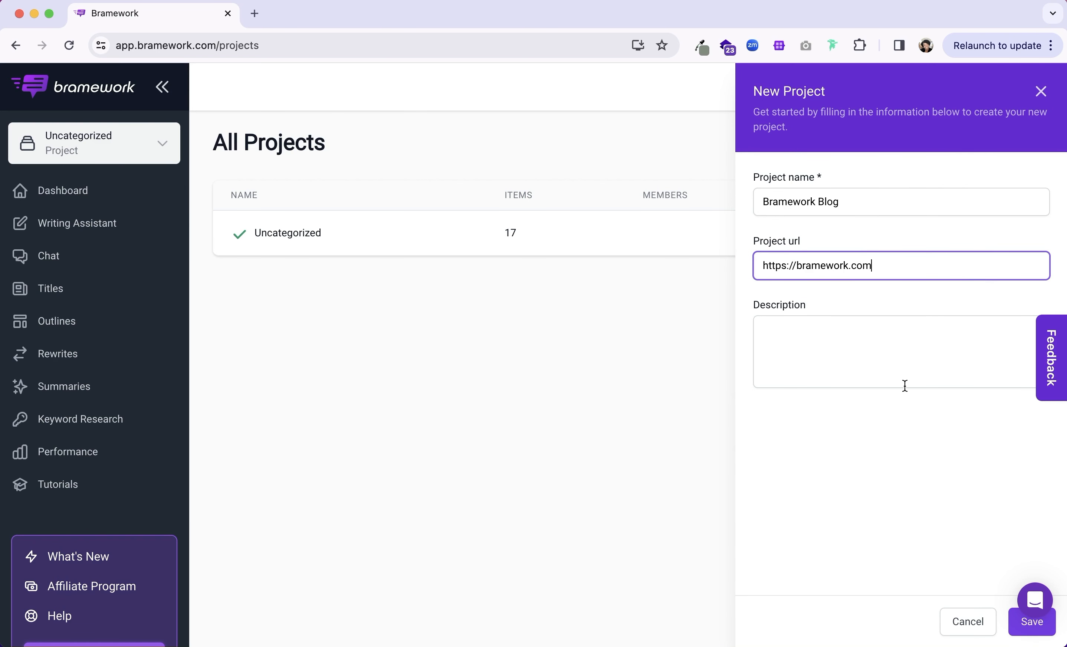
click(1029, 628)
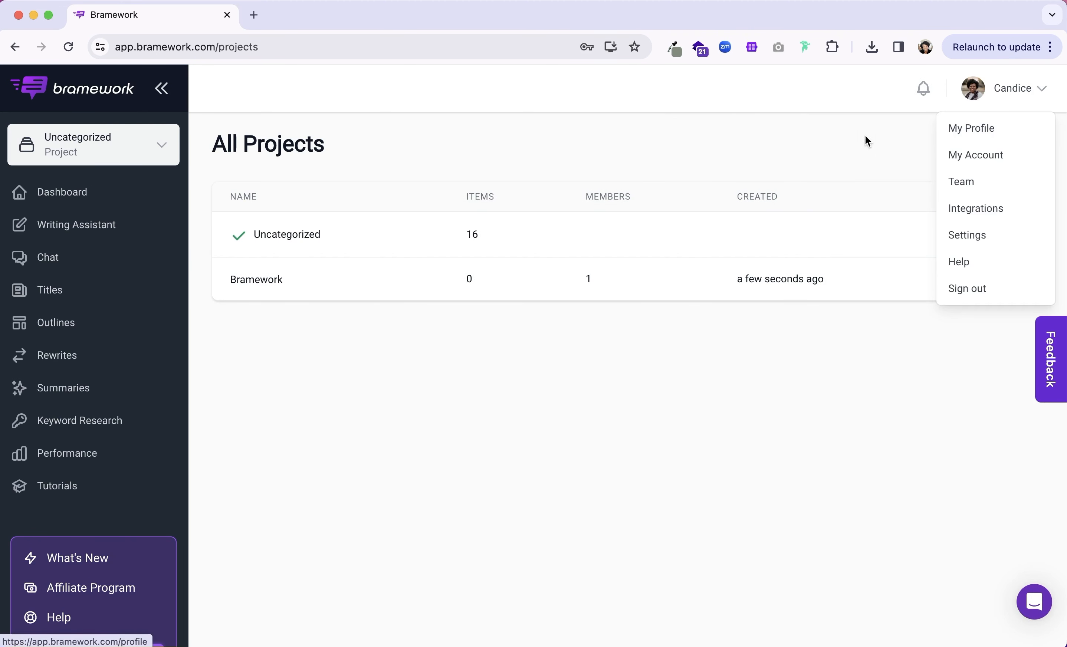
Open the First Draft PRO form from the long-form Writing Assistant
click(845, 138)
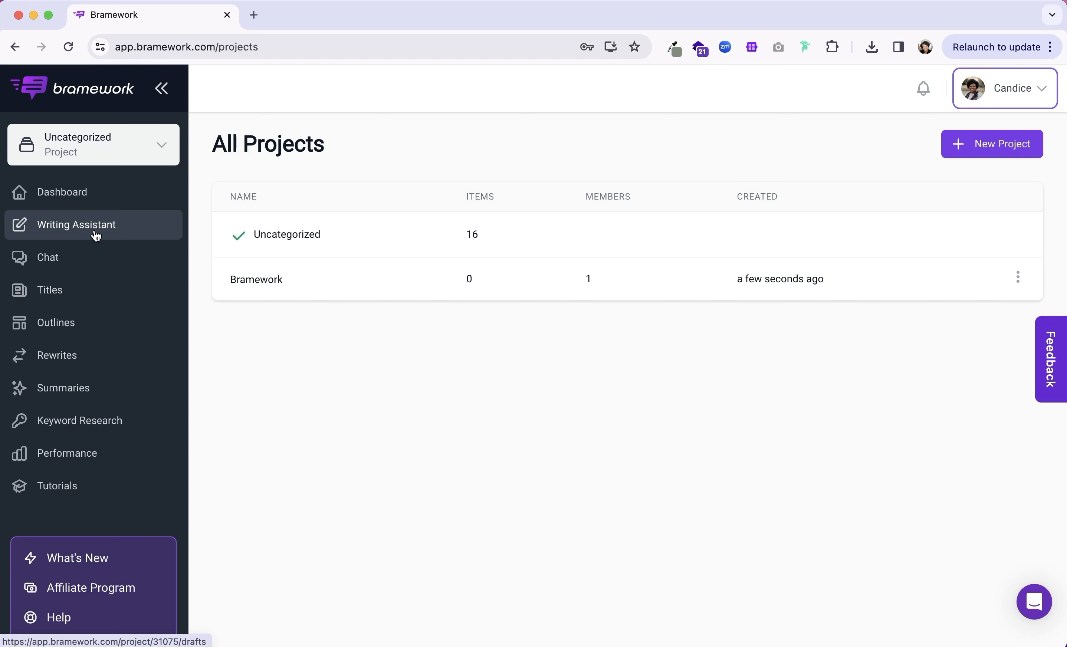
click(94, 236)
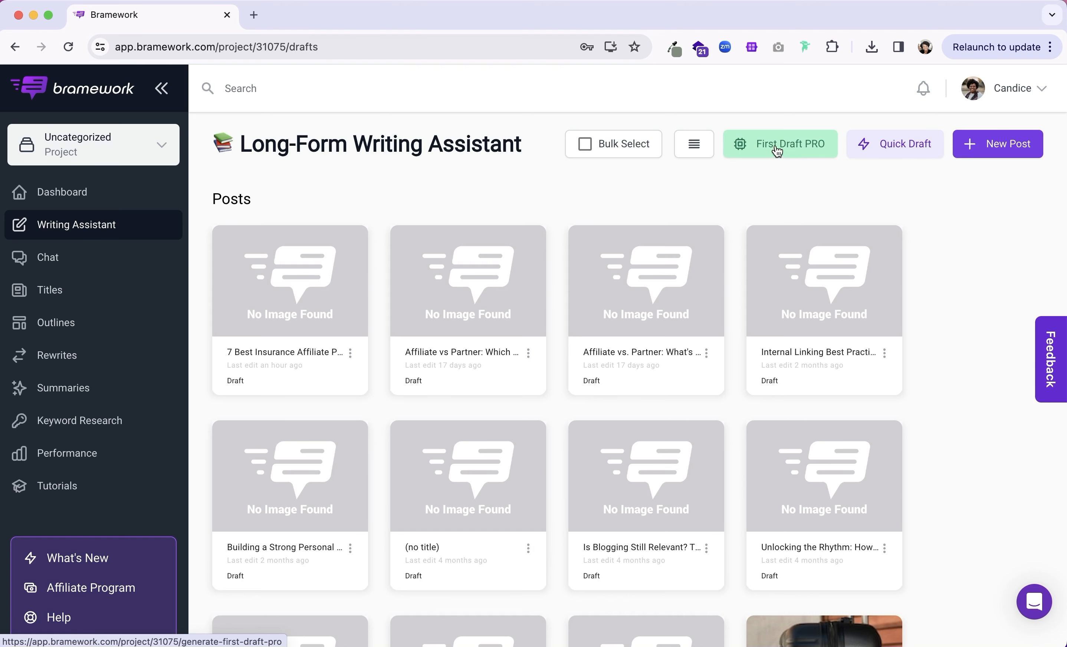
click(759, 151)
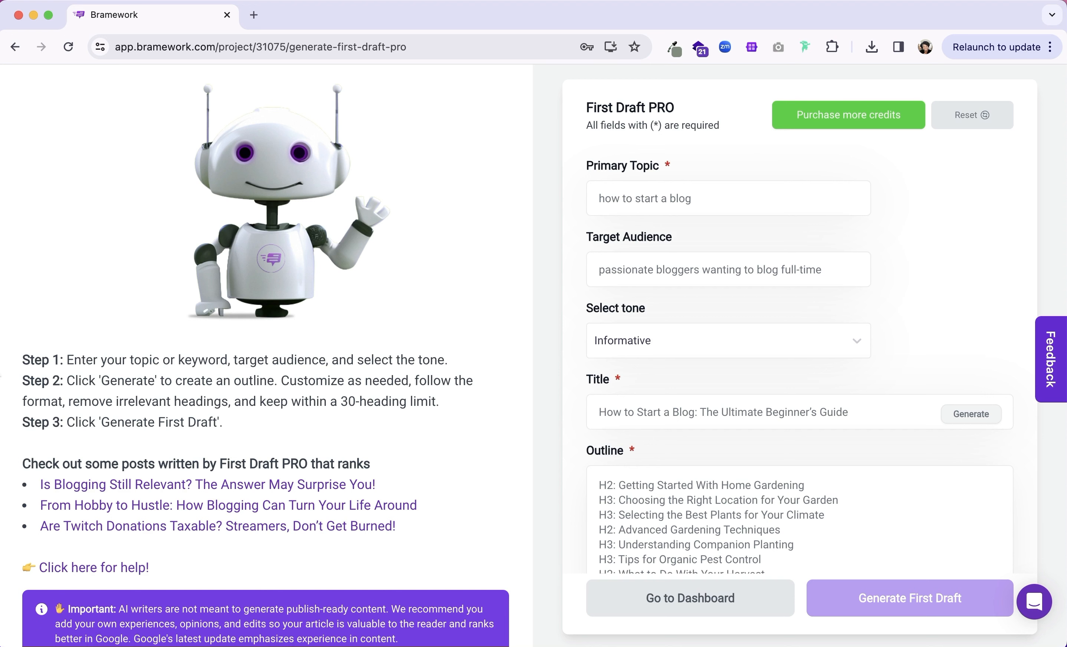
drag(24, 358, 244, 425)
click(244, 425)
click(853, 348)
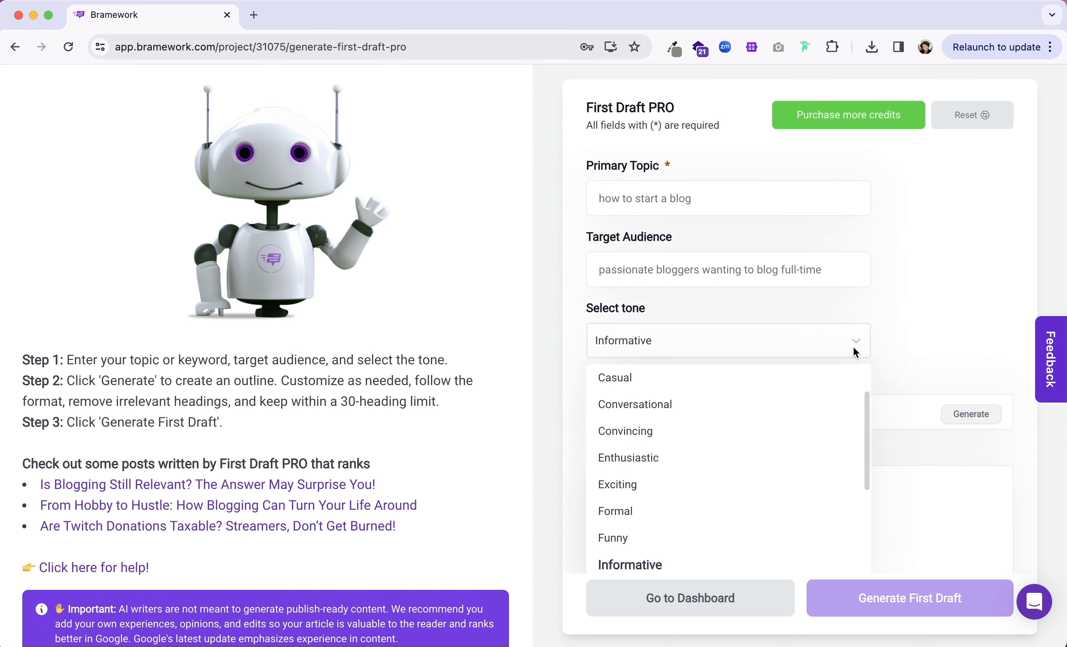
click(966, 293)
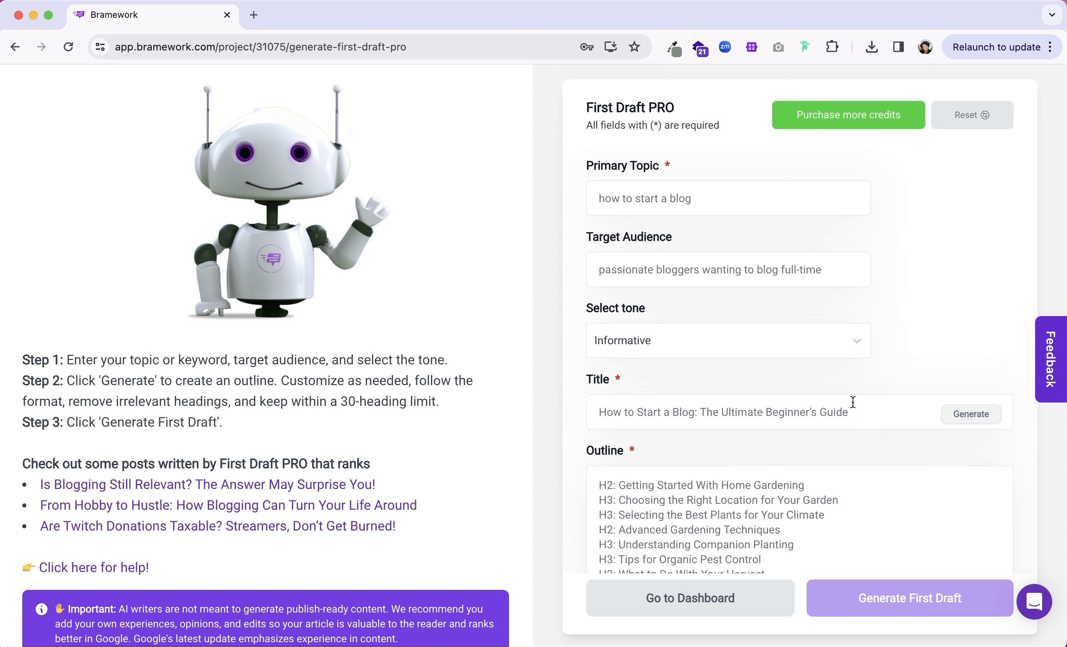
click(867, 412)
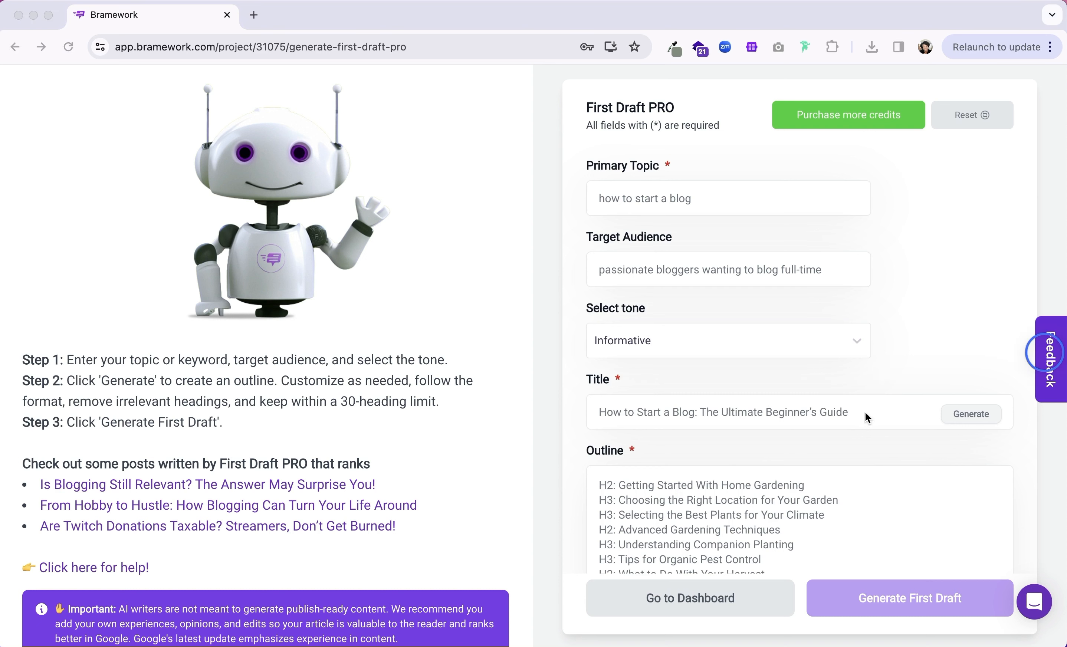
Set the article's primary topic to "best insurance affiliate programs"
click(692, 199)
click(692, 198)
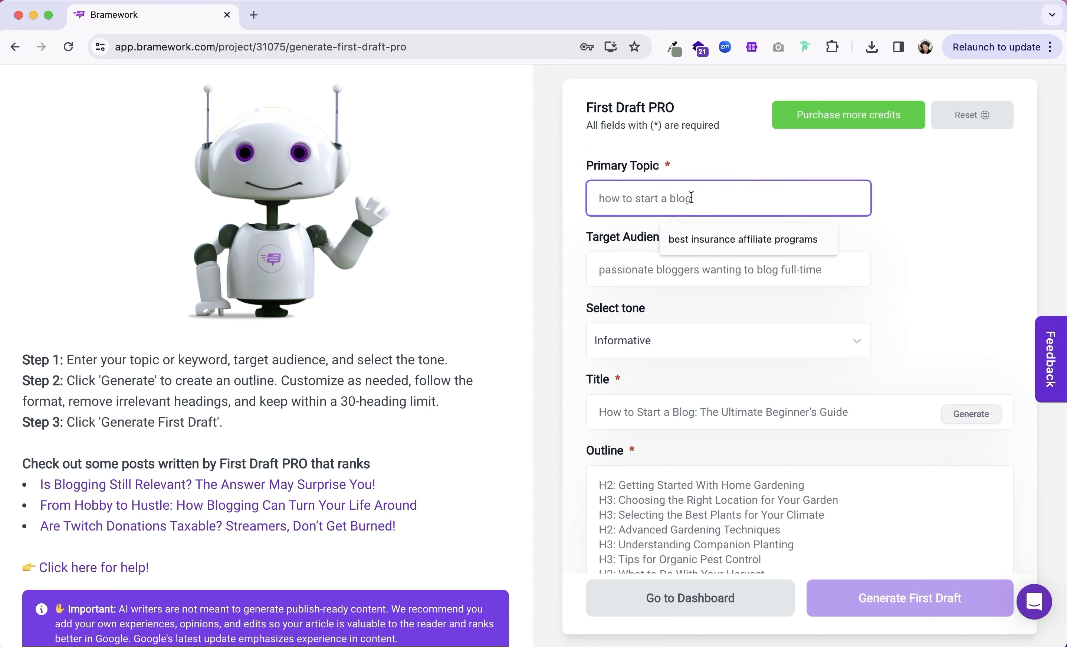
key(Down)
key(Return)
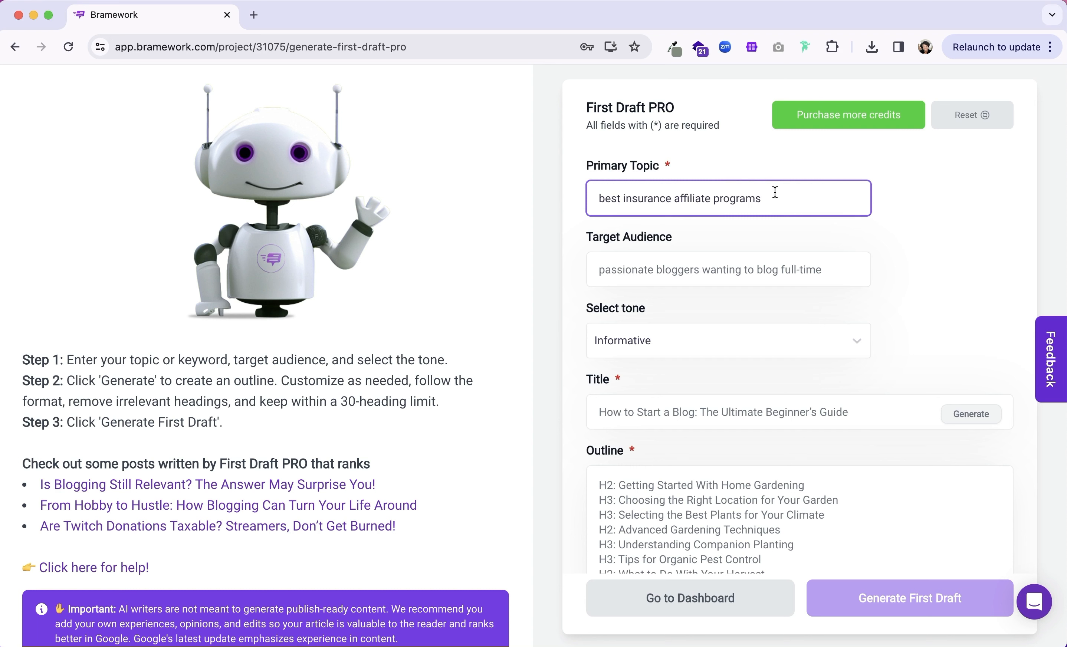
scroll(781, 201, down, 1)
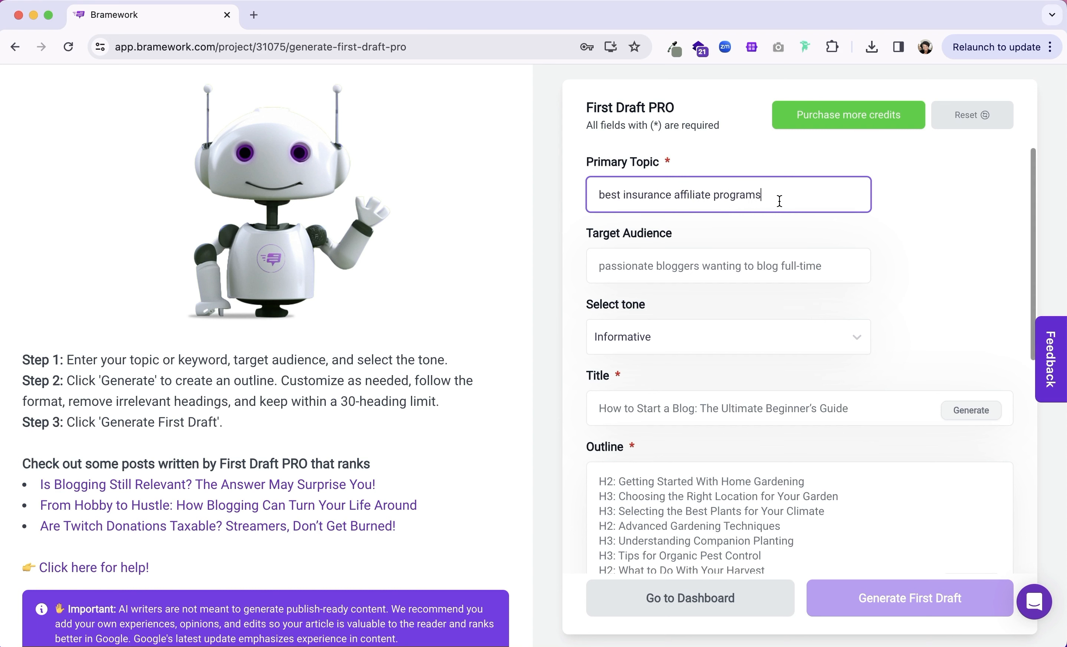
drag(598, 195, 622, 197)
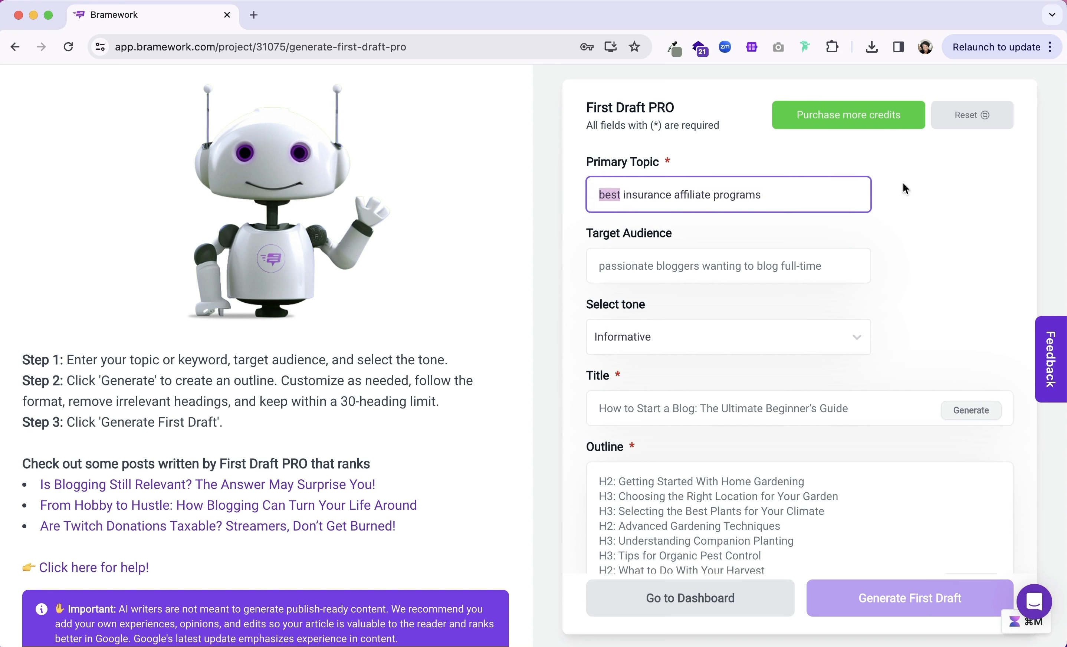
click(921, 240)
click(1048, 350)
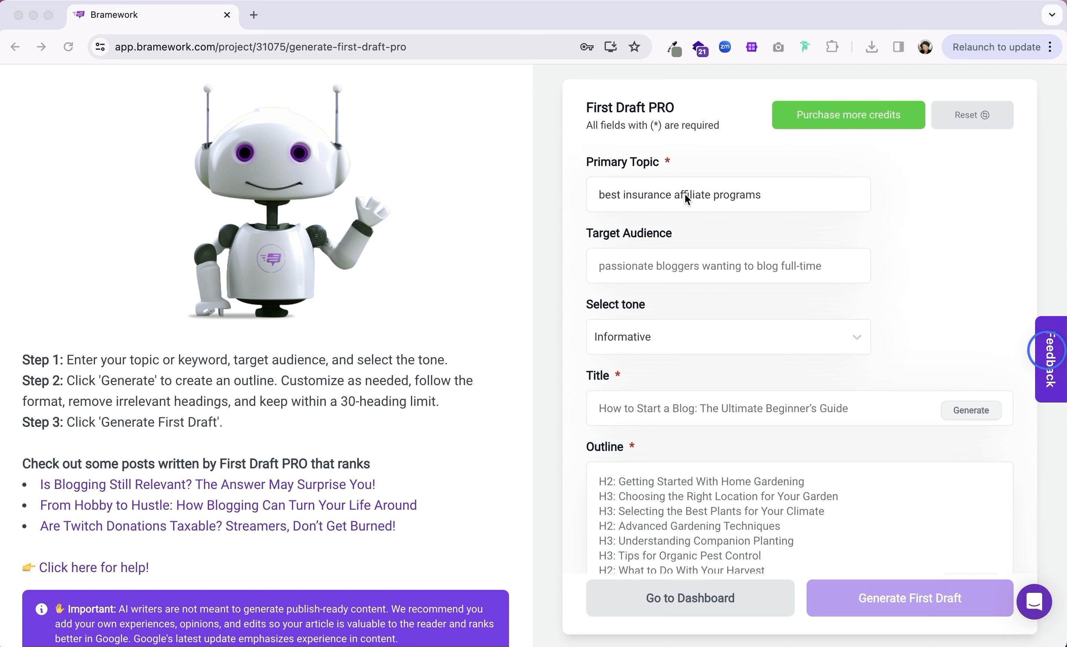
Replace the primary topic with "affiliate vs partner marketing"
triple_click(685, 195)
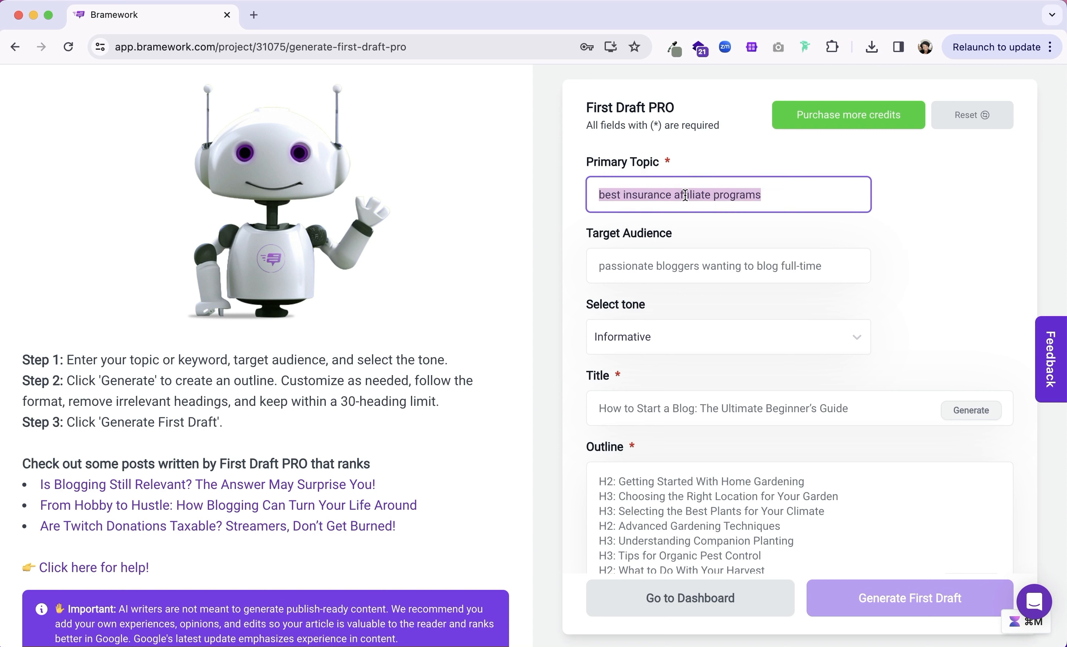
text(affiliate vs partner)
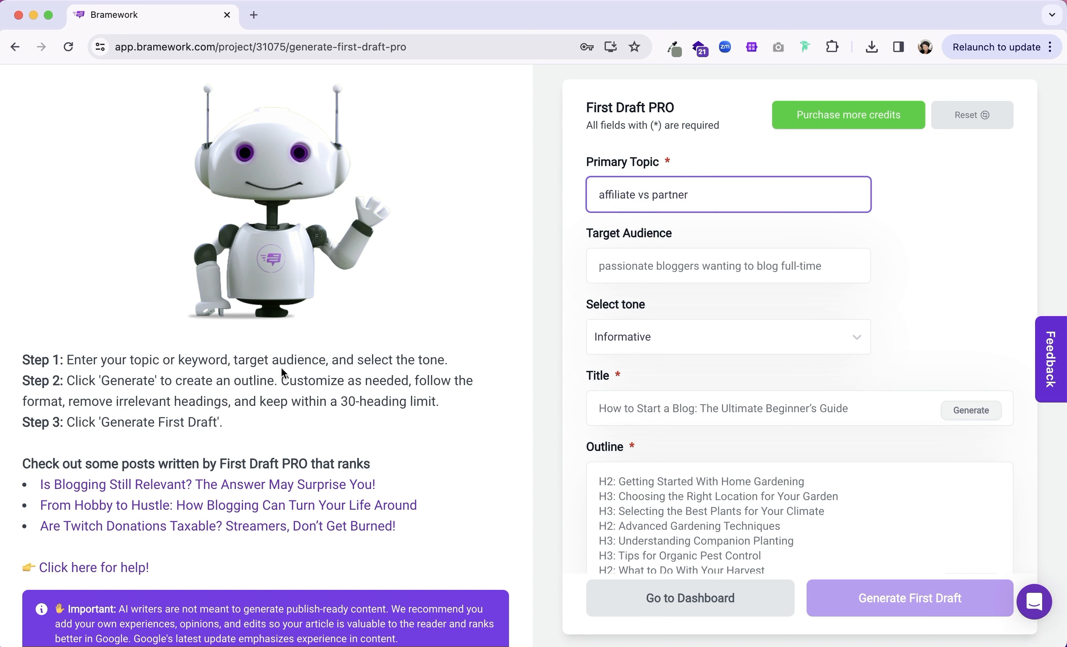
text(marketing)
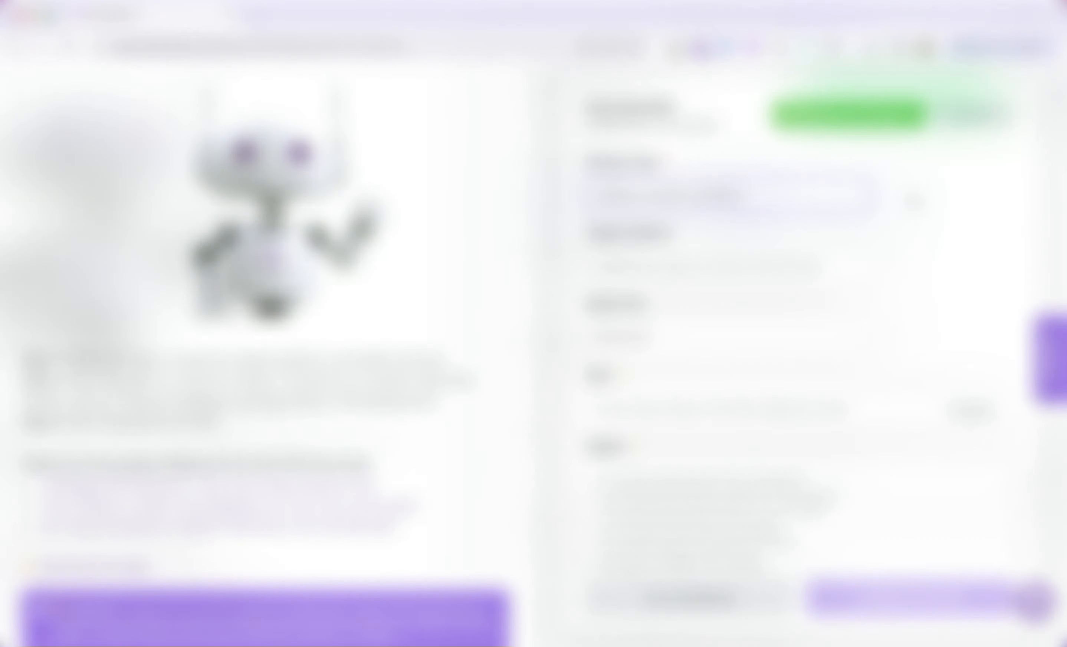
drag(748, 196, 522, 211)
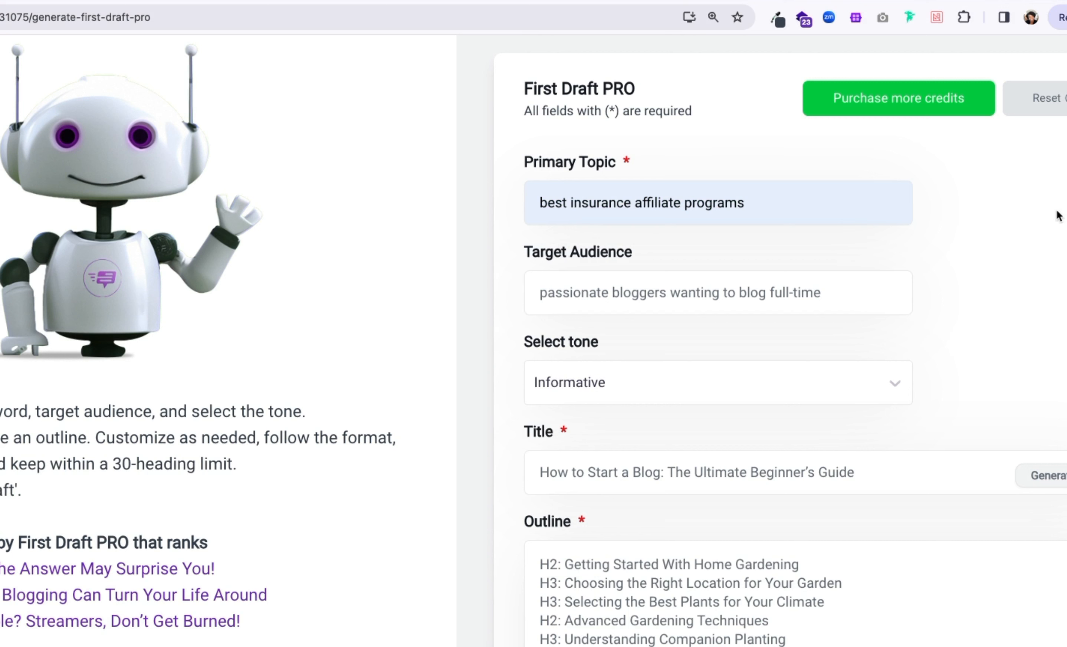
Set the target audience to "passionate bloggers wanting to blog full-time" and the tone to Conversational
click(704, 296)
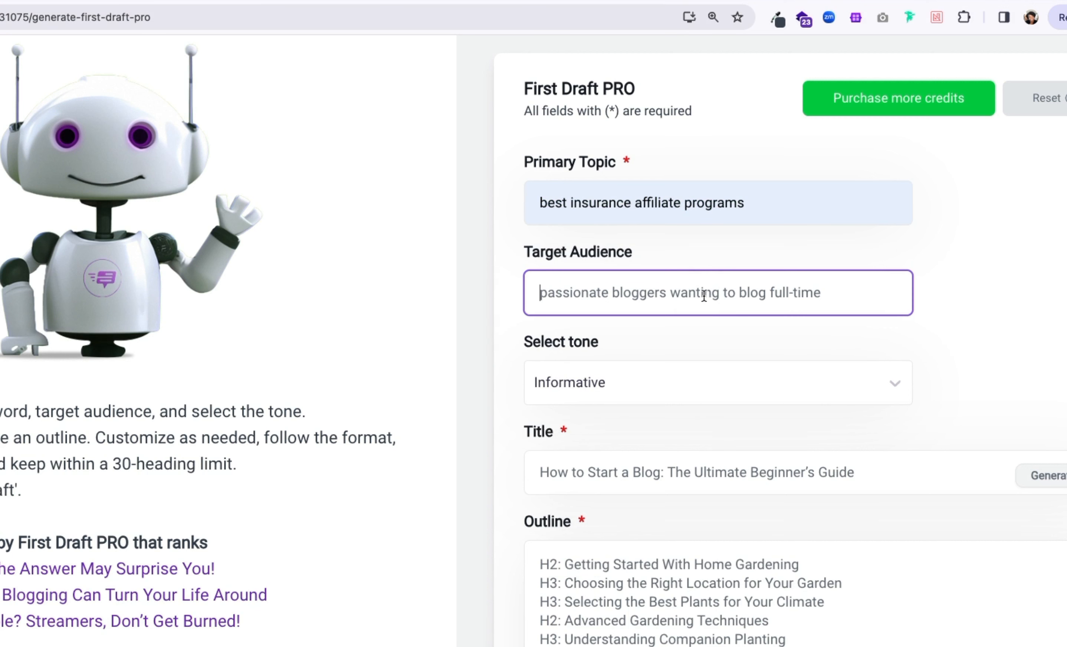
text(passionate bloggers wanting to blog full-time)
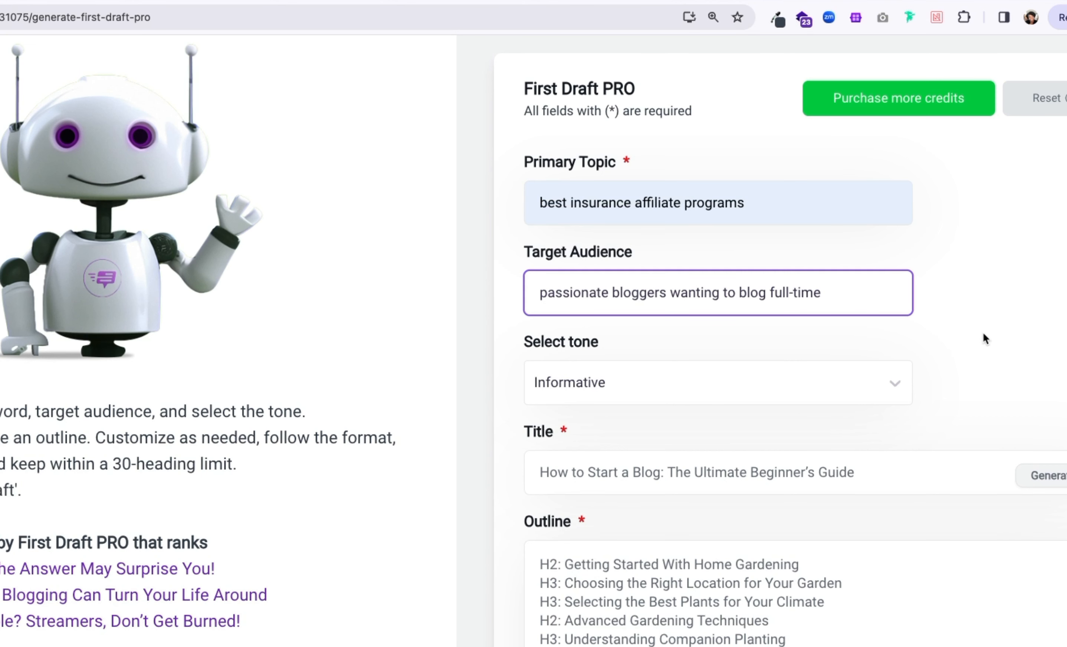
scroll(983, 331, down, 3)
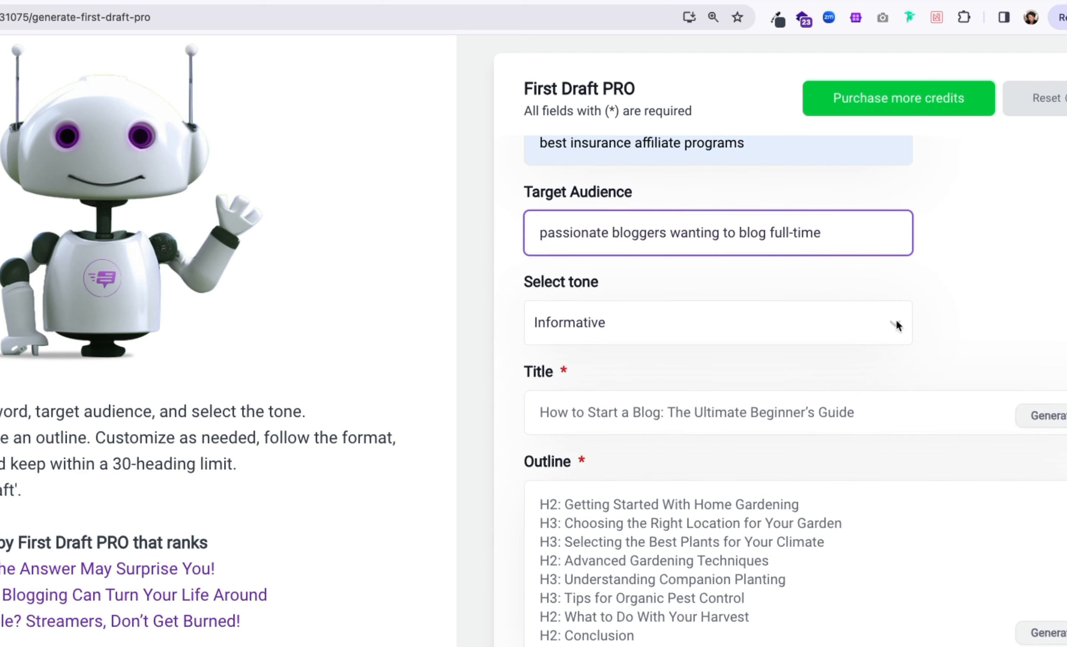
click(883, 321)
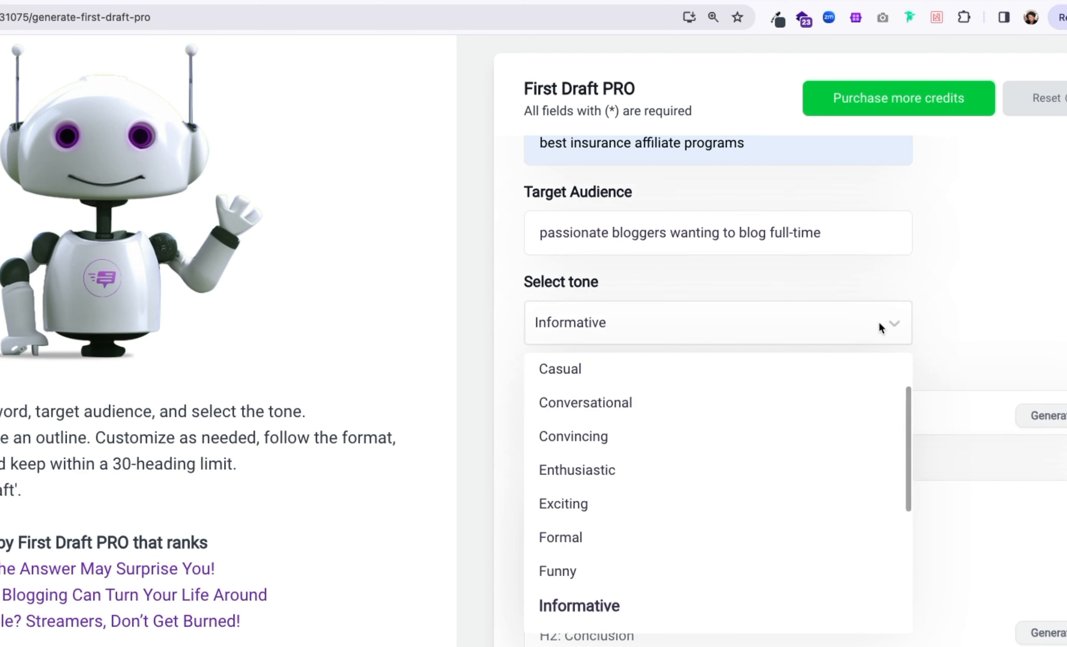
click(768, 400)
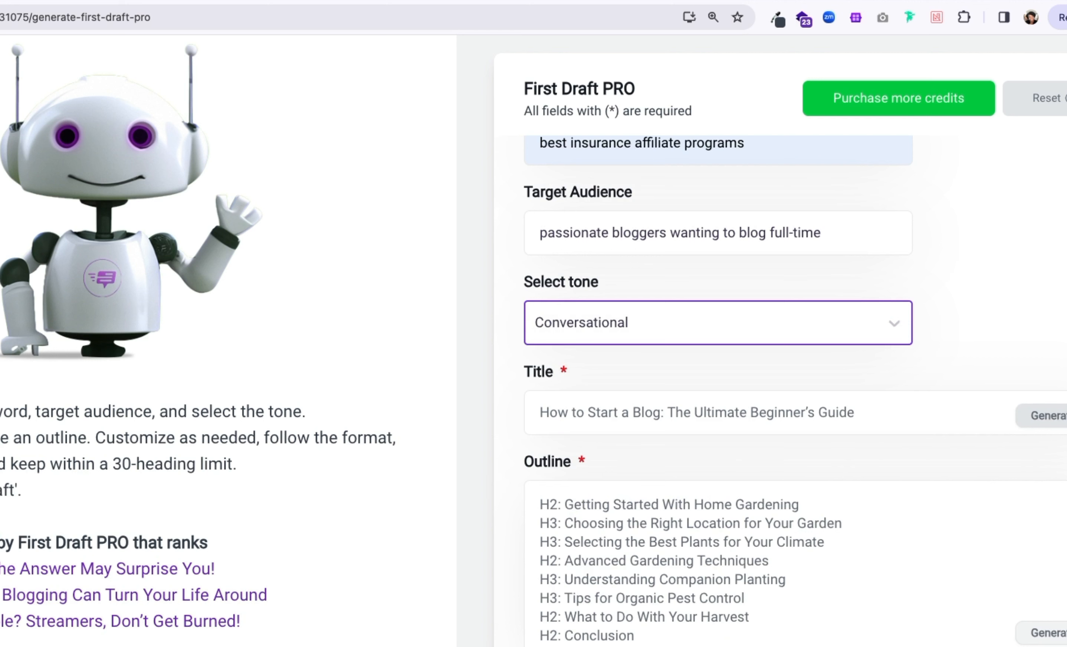
Generate a title and an outline for the article from the entered topic, audience and tone
click(1059, 419)
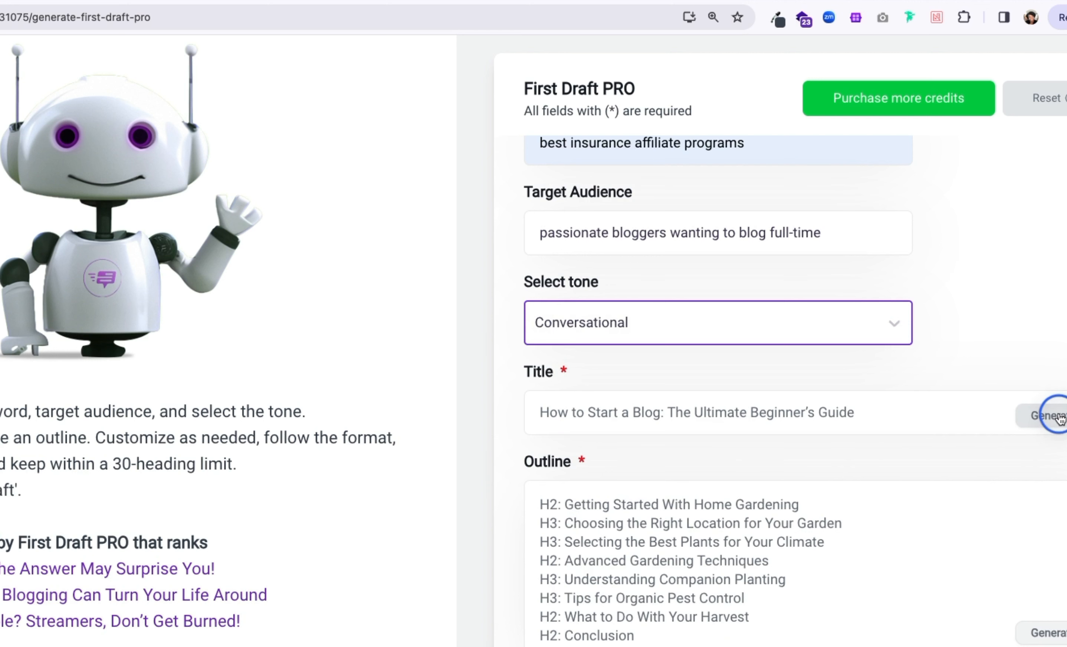
scroll(1062, 420, down, 1)
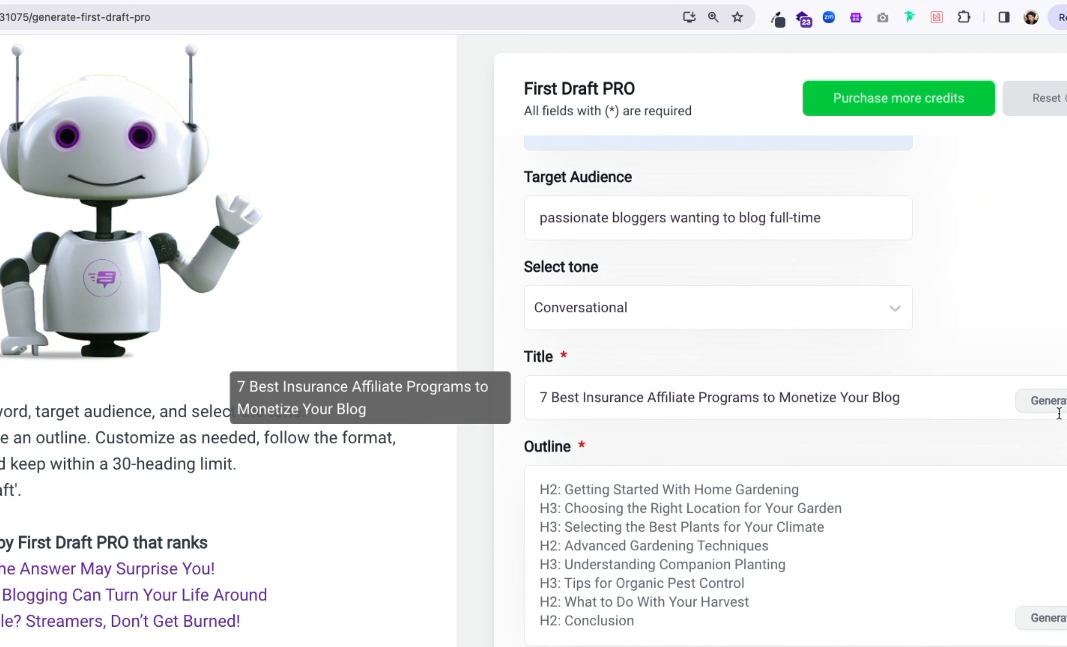
scroll(1060, 419, down, 1)
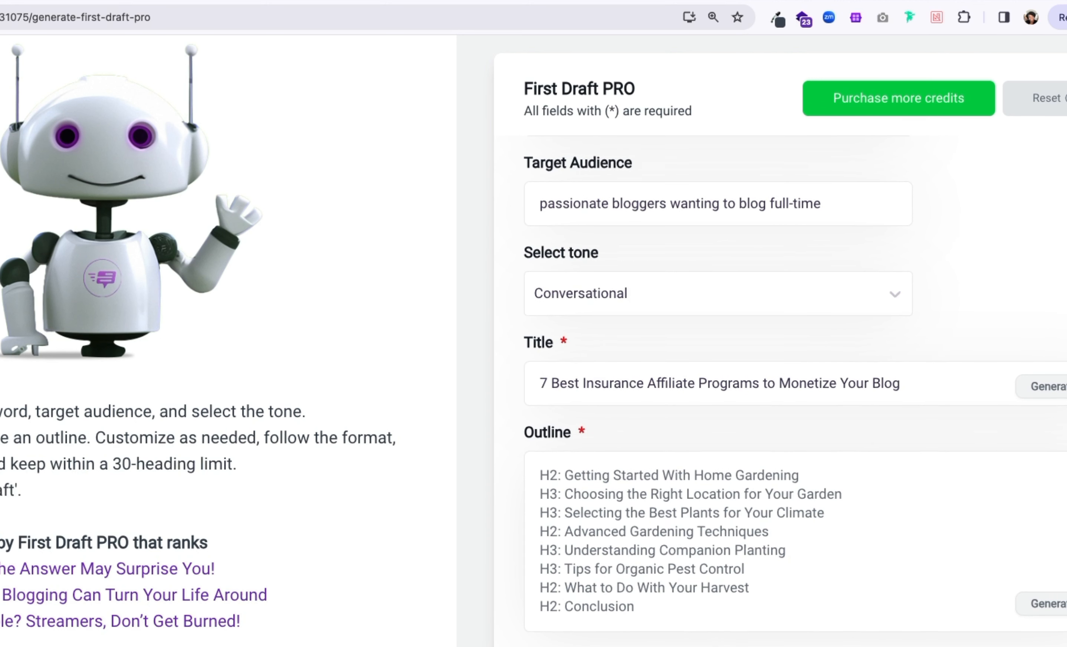
scroll(907, 554, down, 3)
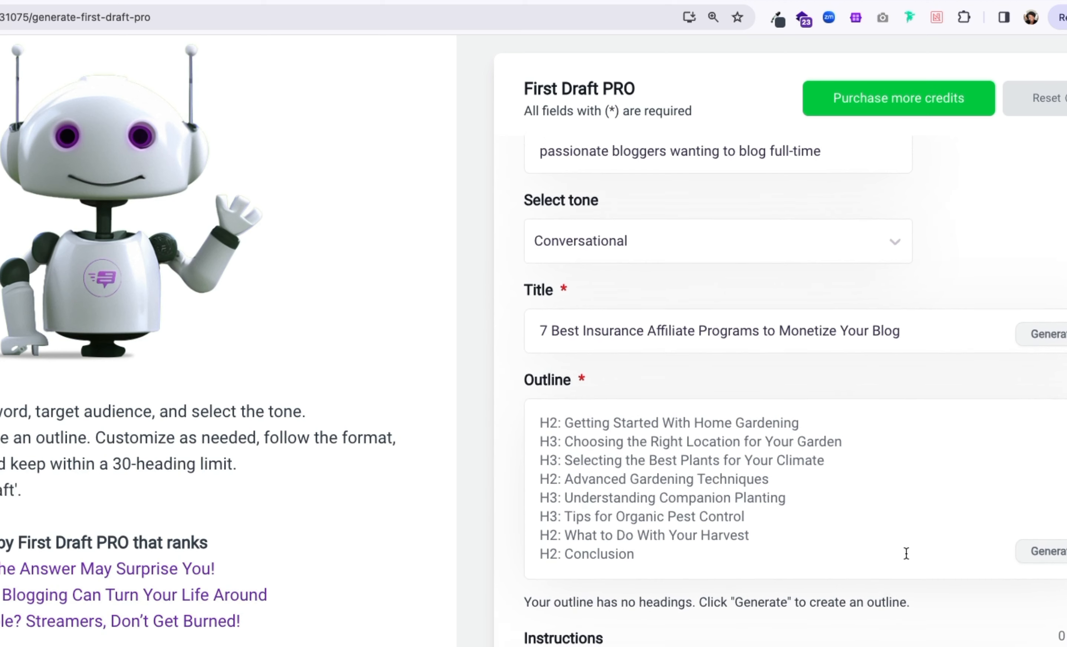
scroll(907, 554, down, 1)
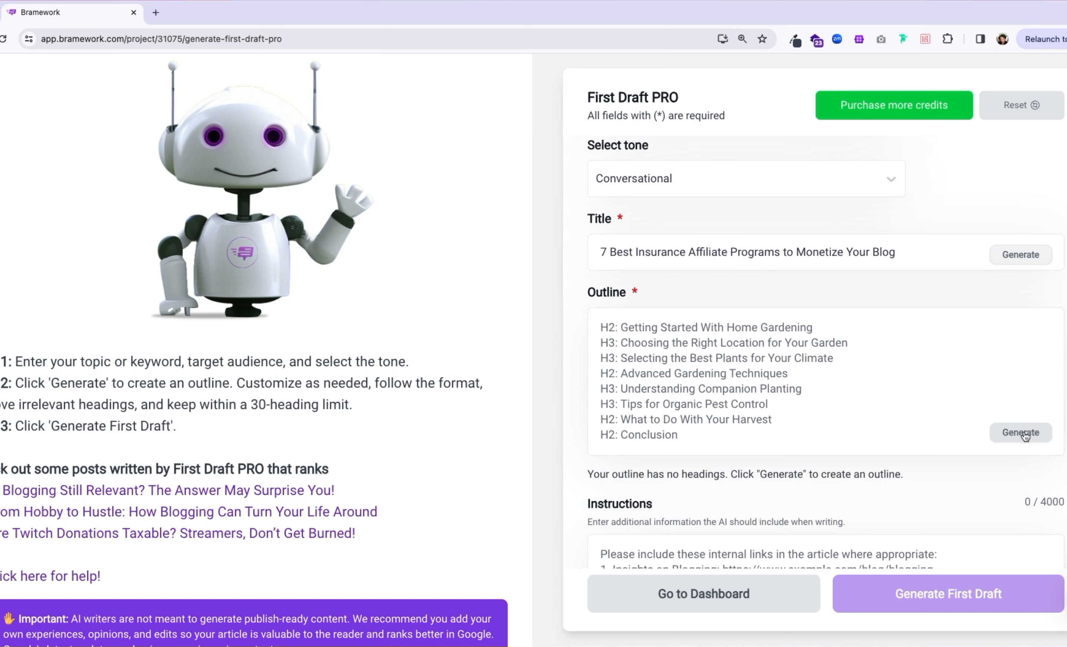
click(1018, 433)
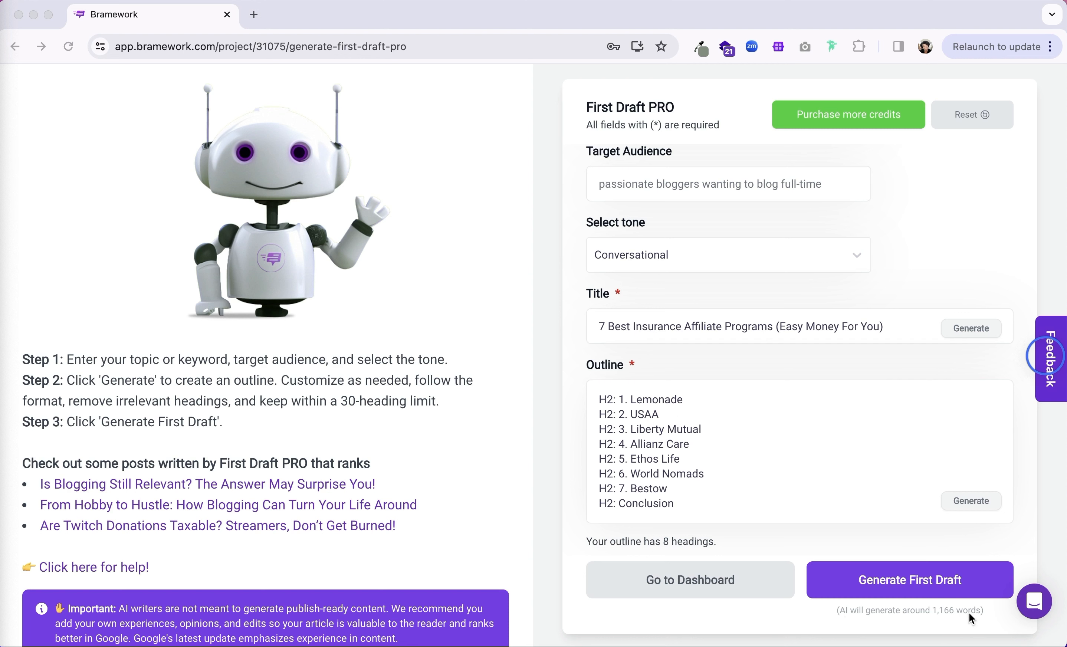
Delete the World Nomads and Bestow headings from the outline, and undo the deletion
click(679, 505)
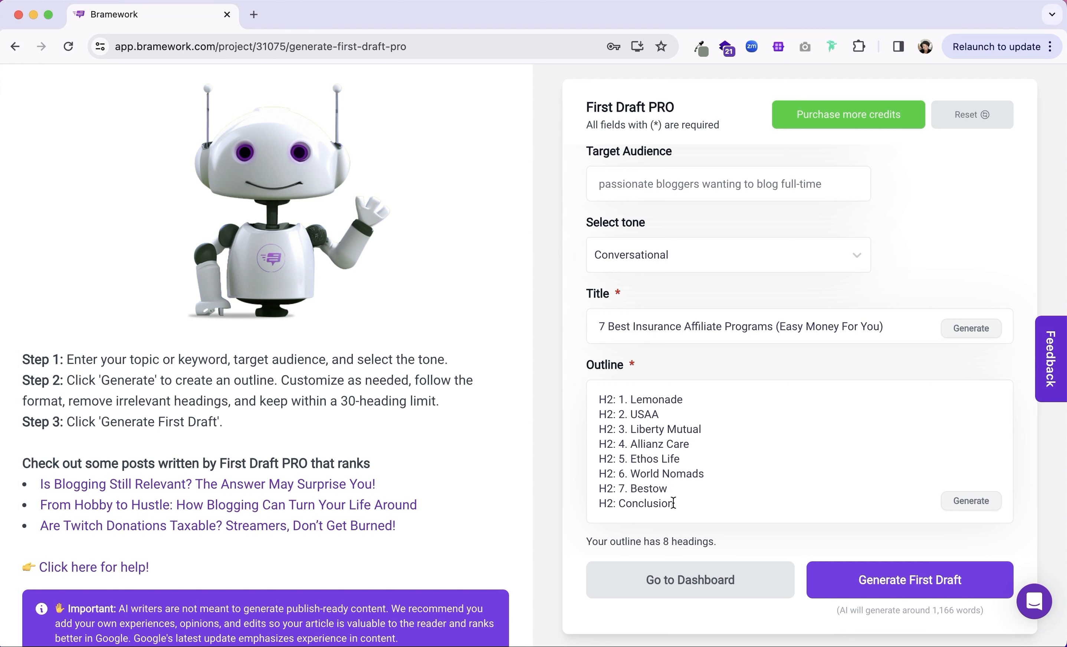
drag(674, 493, 598, 480)
key(BackSpace)
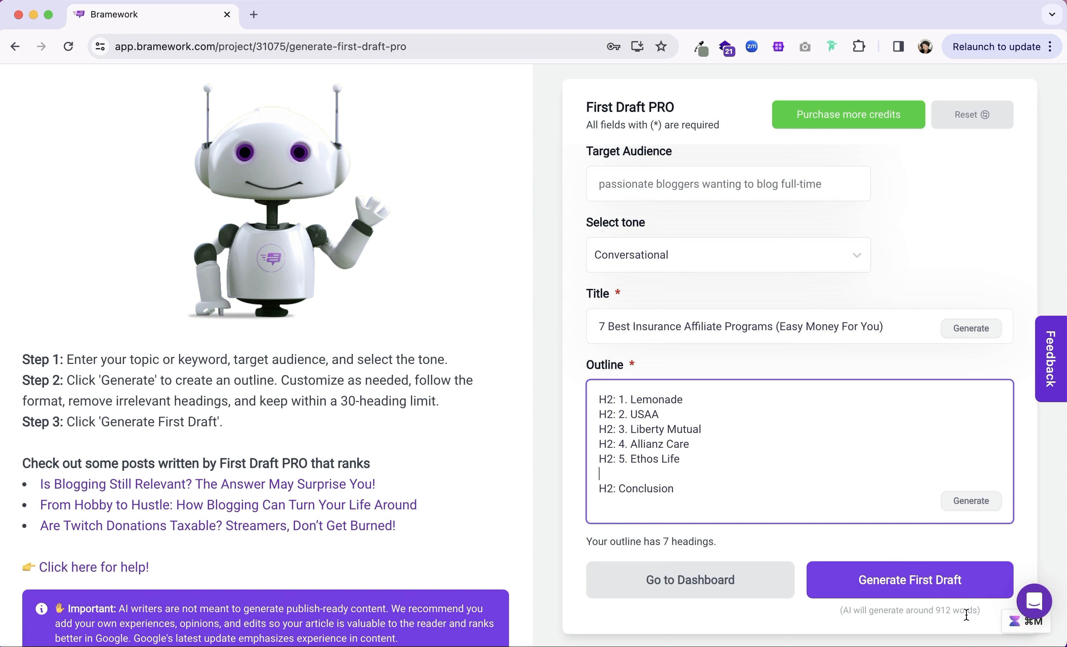
key(super+z)
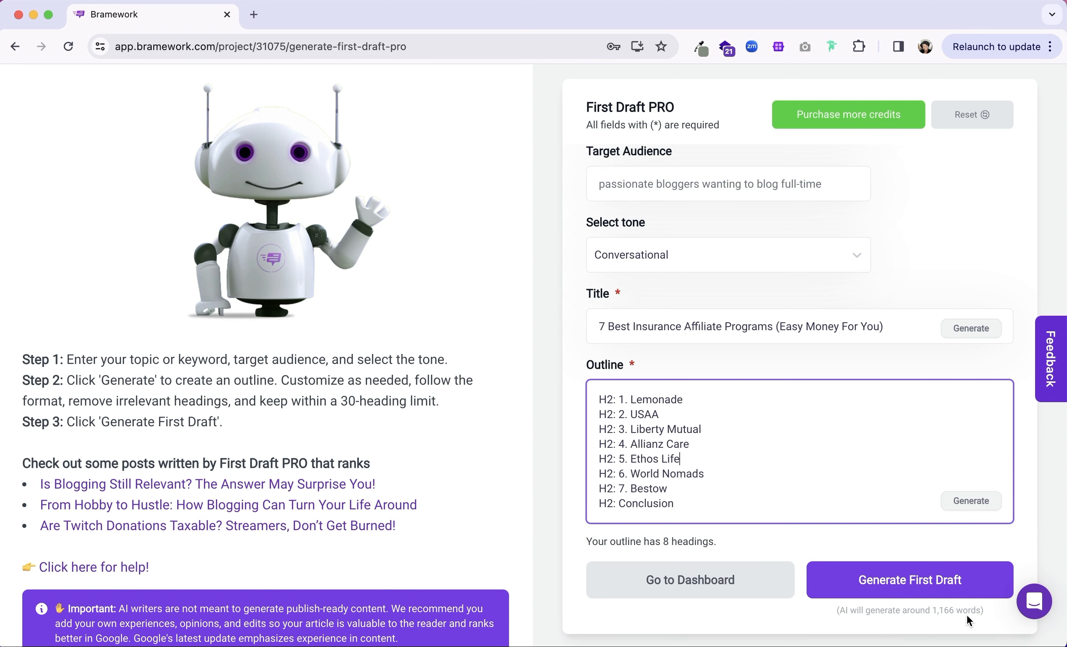
click(926, 505)
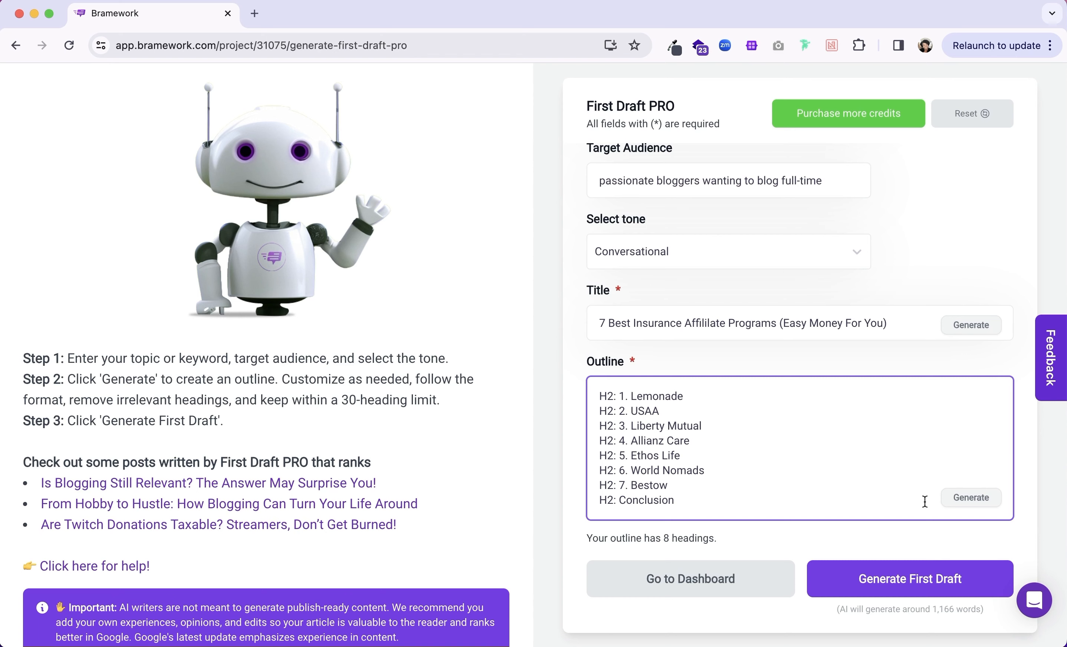
Paste the prepared affiliate program links and affiliate marketing statistics into the Instructions field
scroll(926, 502, down, 3)
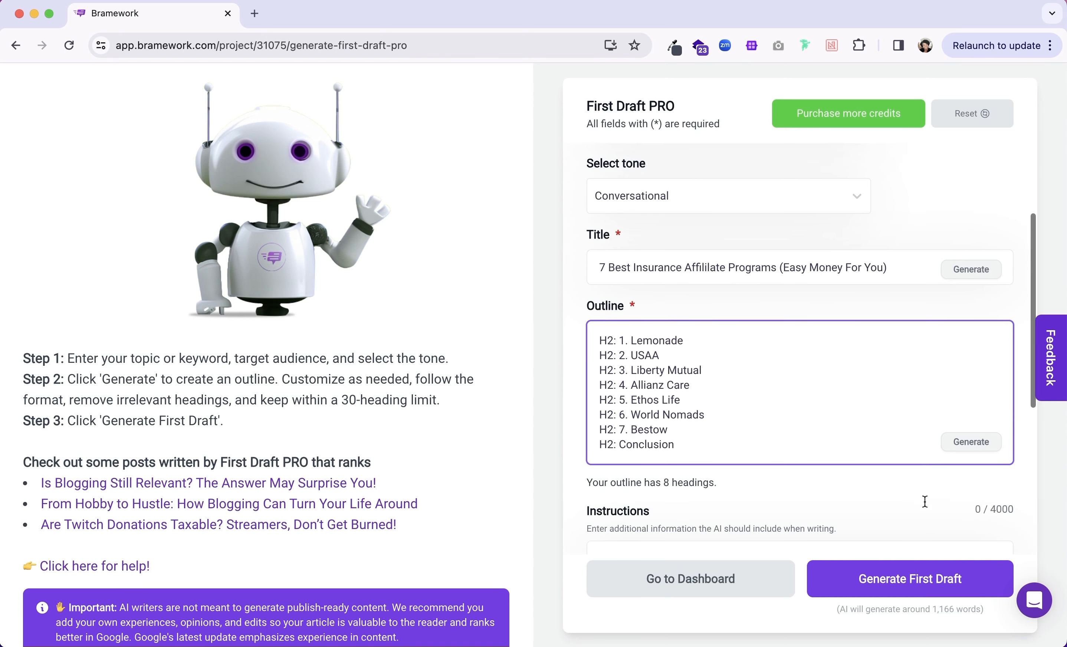
scroll(925, 501, down, 3)
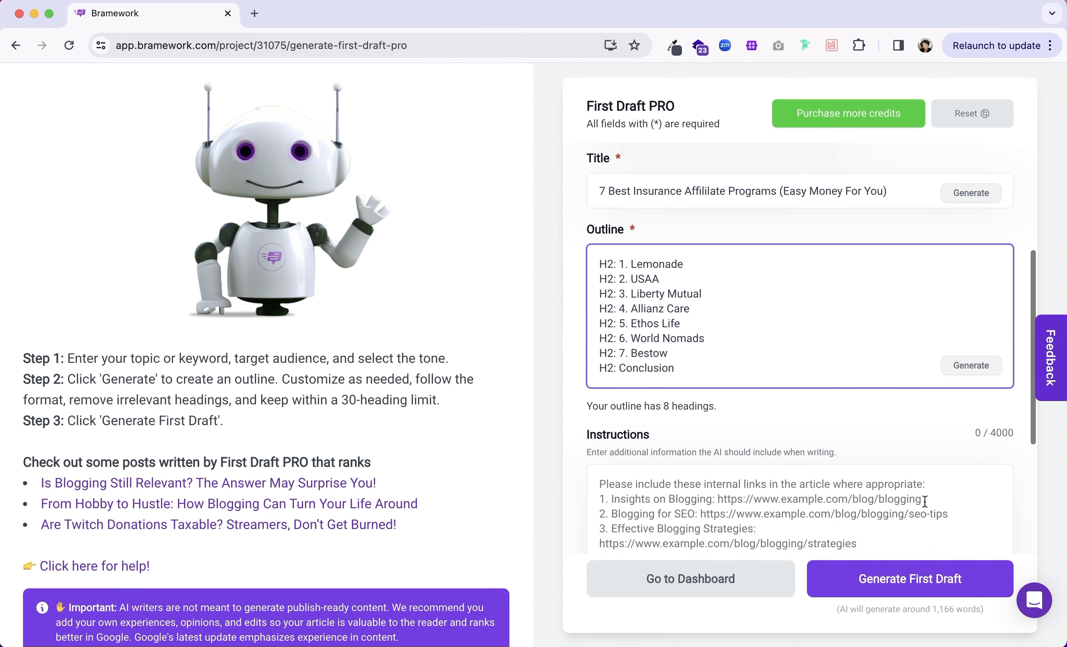
scroll(926, 501, down, 2)
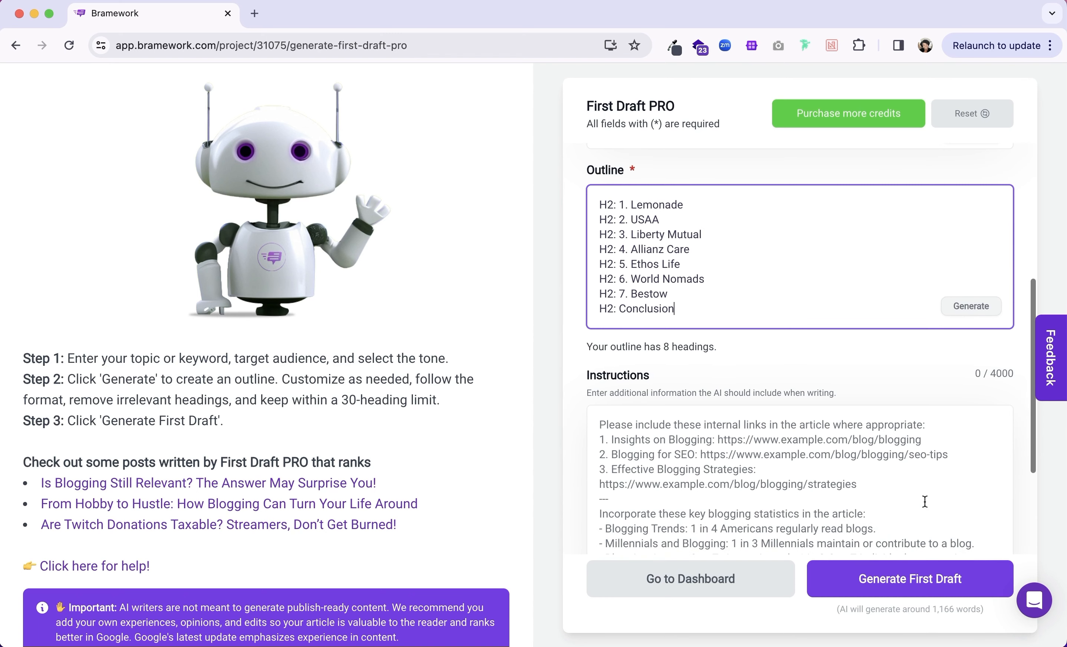
scroll(574, 485, down, 2)
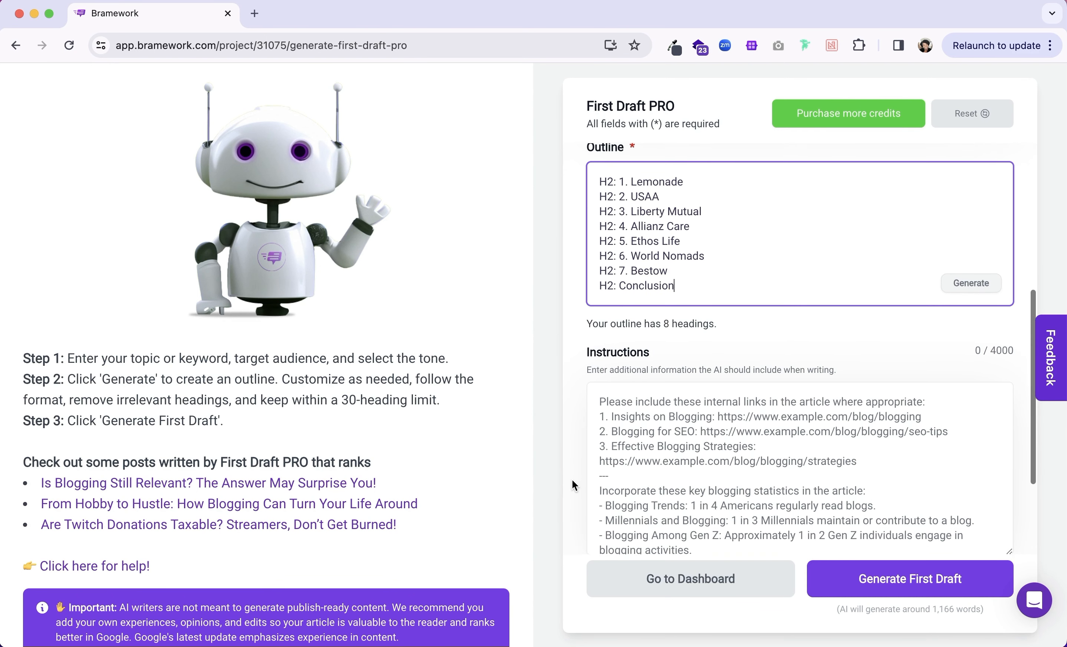
scroll(731, 472, down, 2)
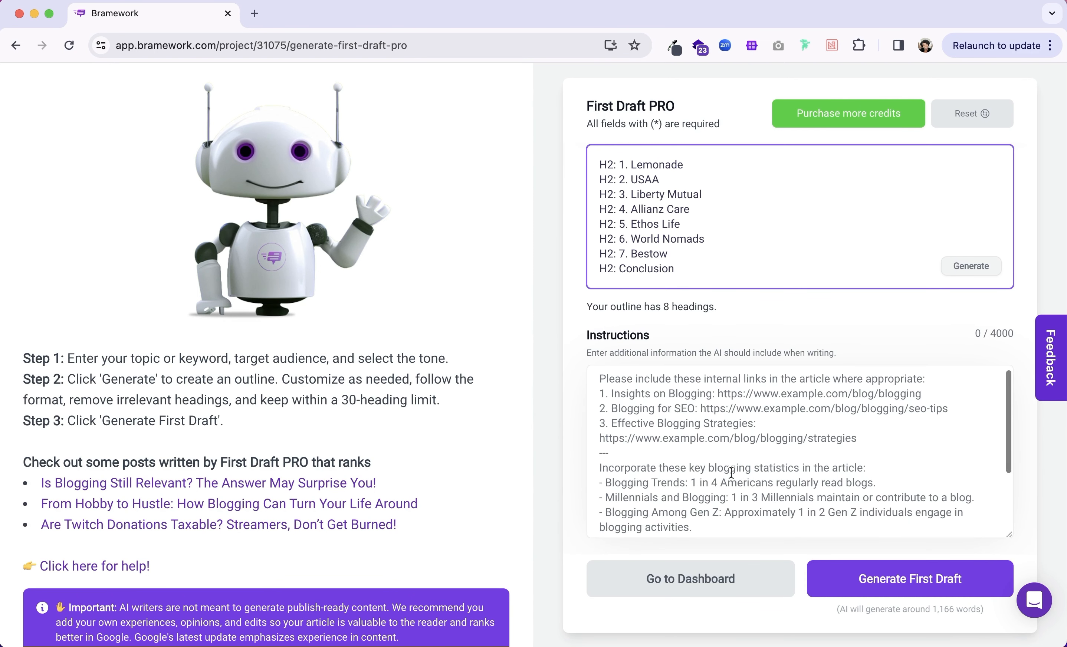
scroll(731, 473, down, 2)
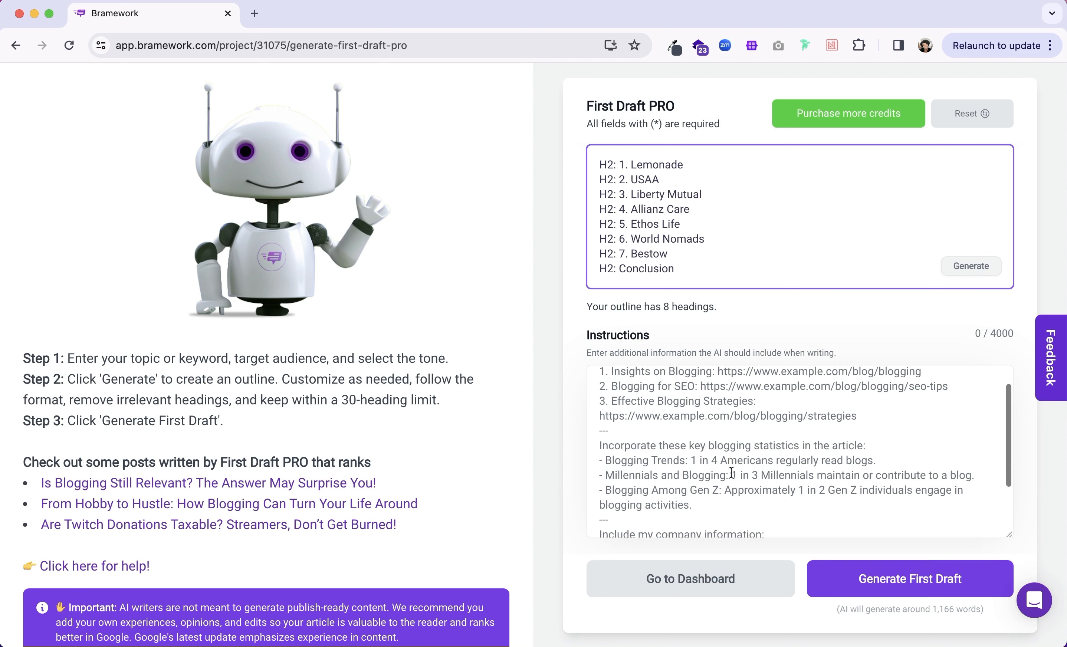
scroll(732, 472, down, 2)
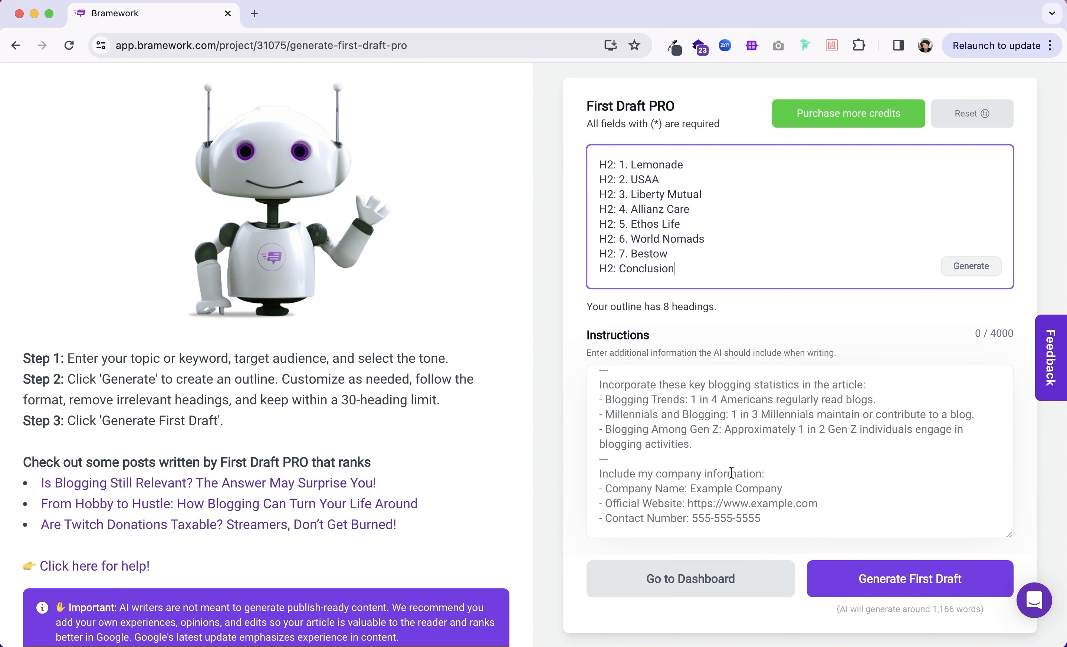
scroll(732, 473, up, 3)
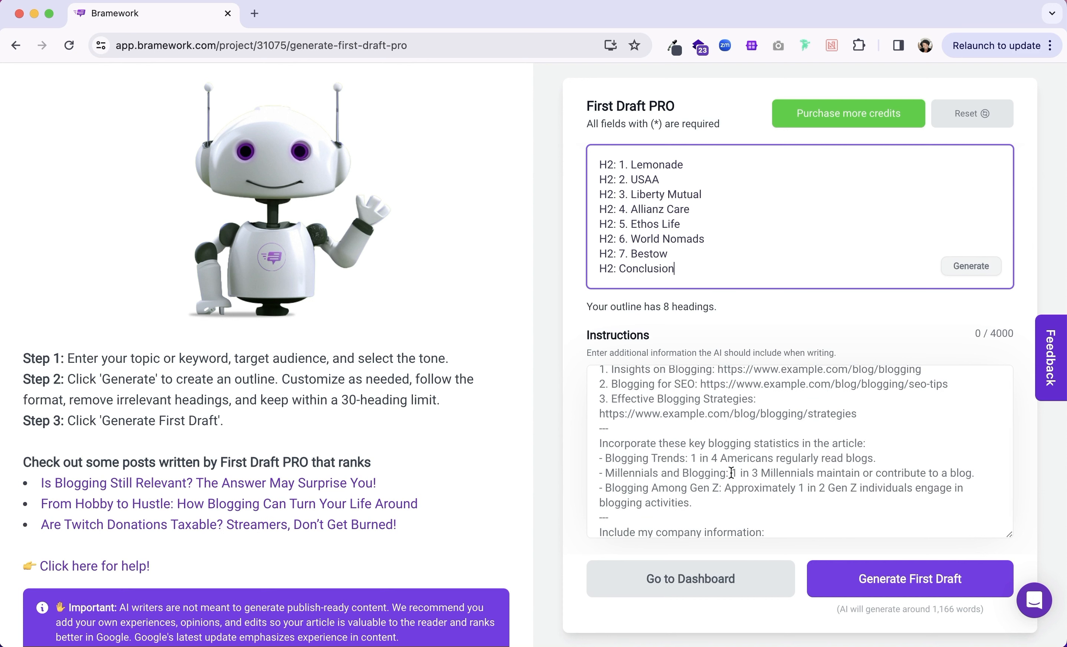
scroll(732, 473, up, 2)
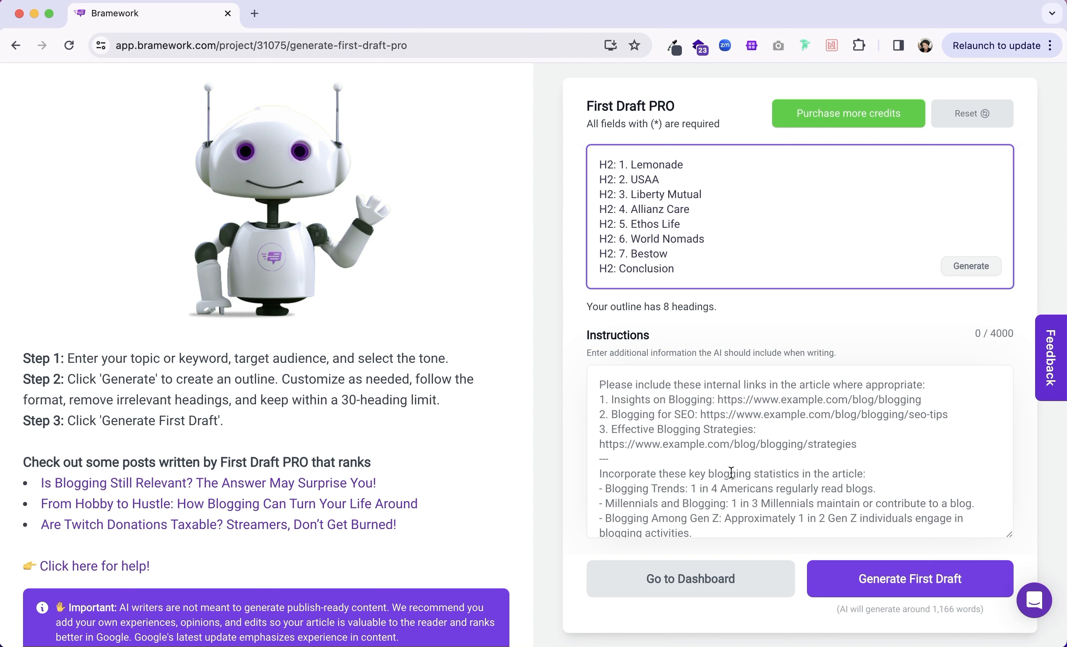
click(608, 378)
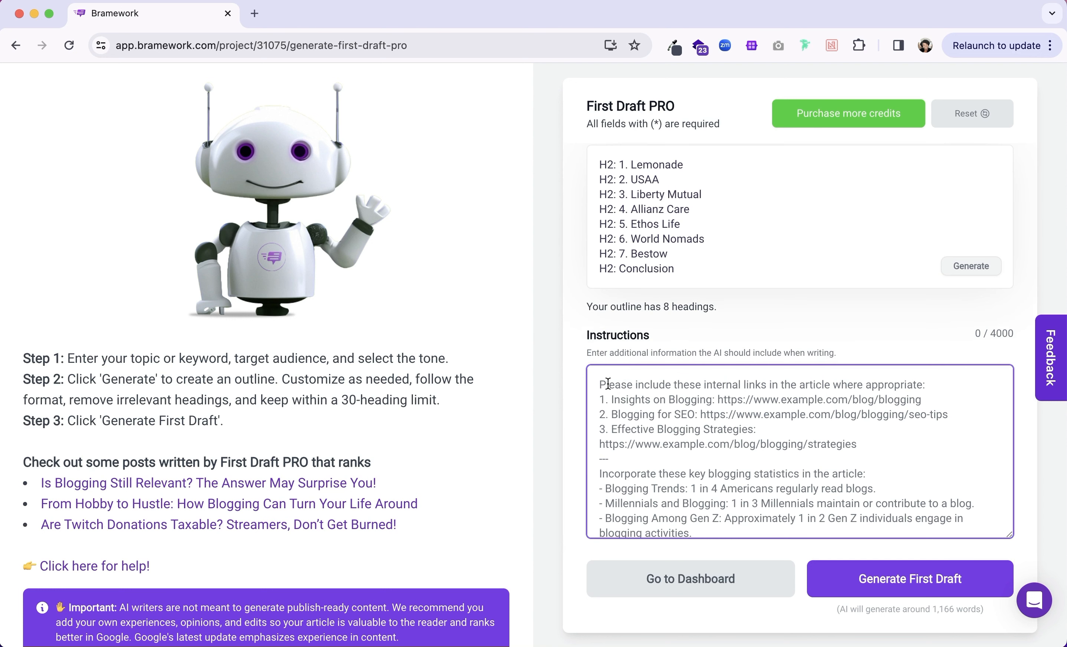
key(super+v)
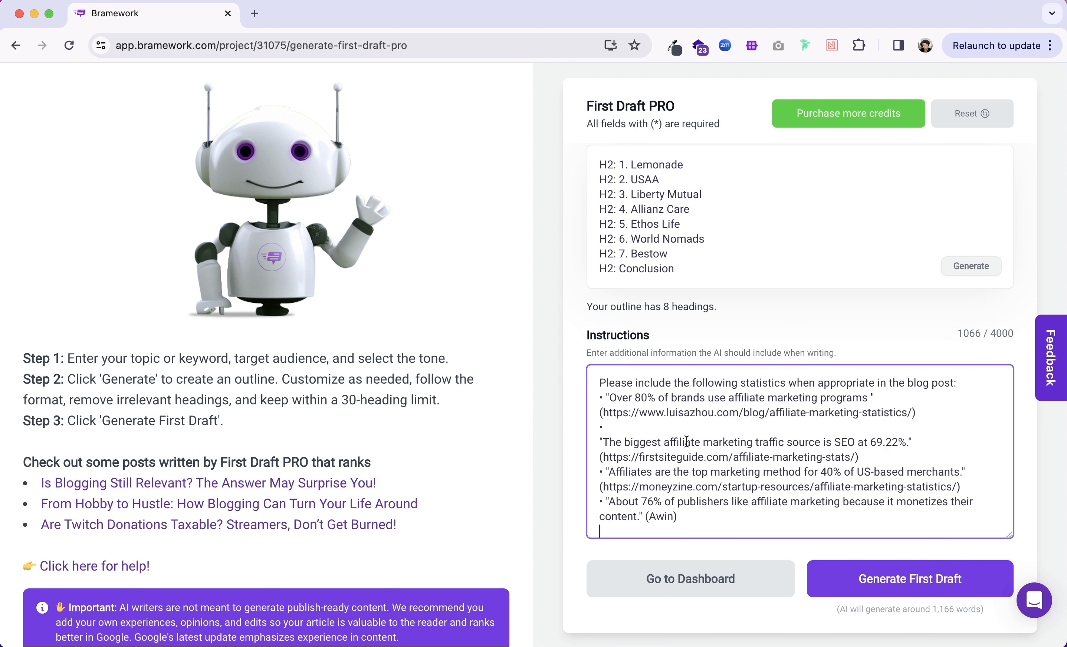
scroll(687, 442, up, 6)
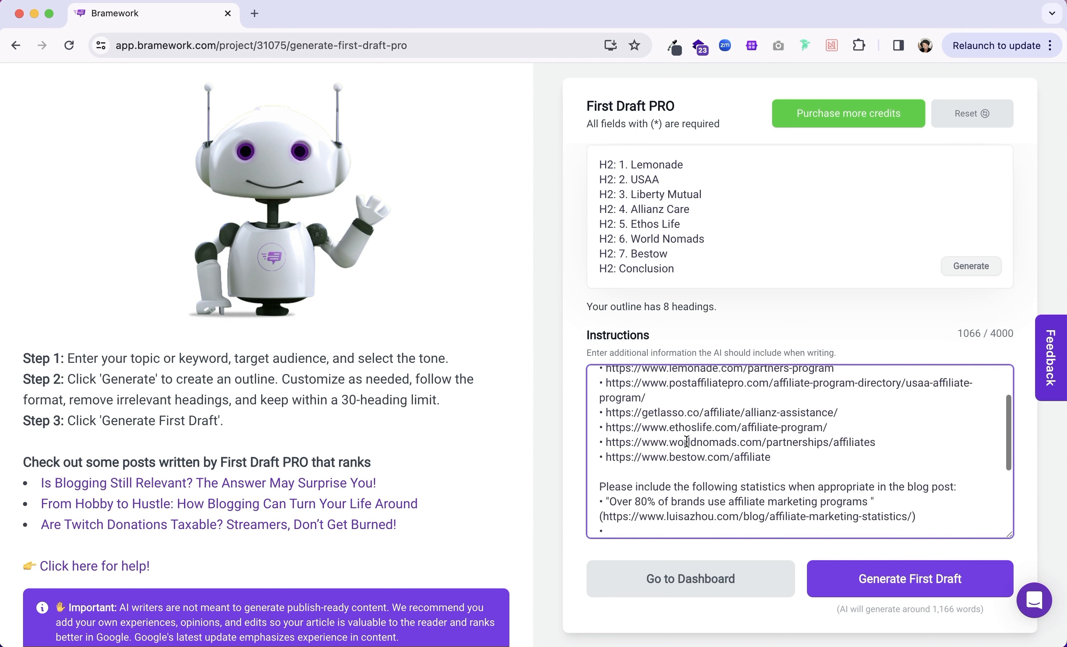
drag(991, 332, 1017, 334)
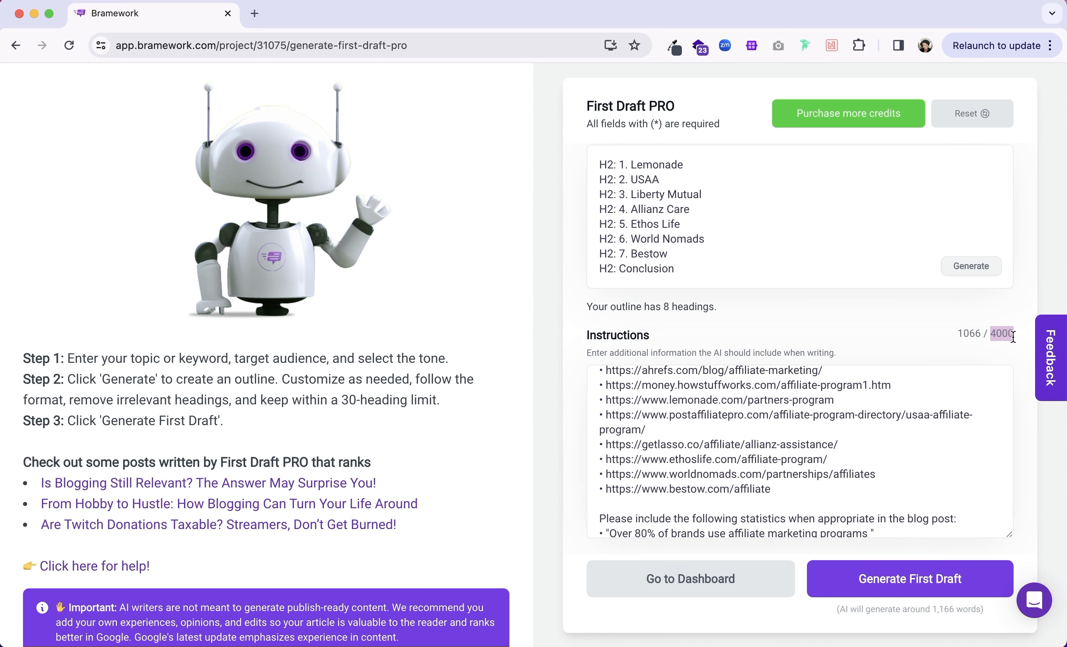
Include title and meta description suggestions, image alt text, bold text, outbound links, FAQs, cited sources, table of contents and key takeaways in the draft
scroll(910, 395, down, 10)
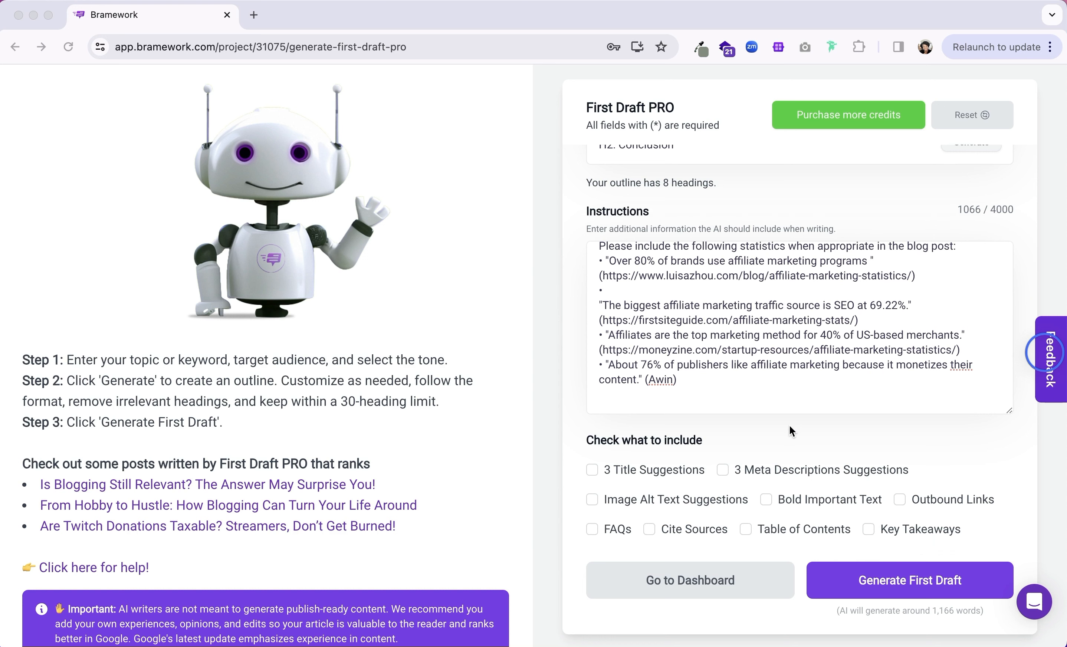
click(593, 471)
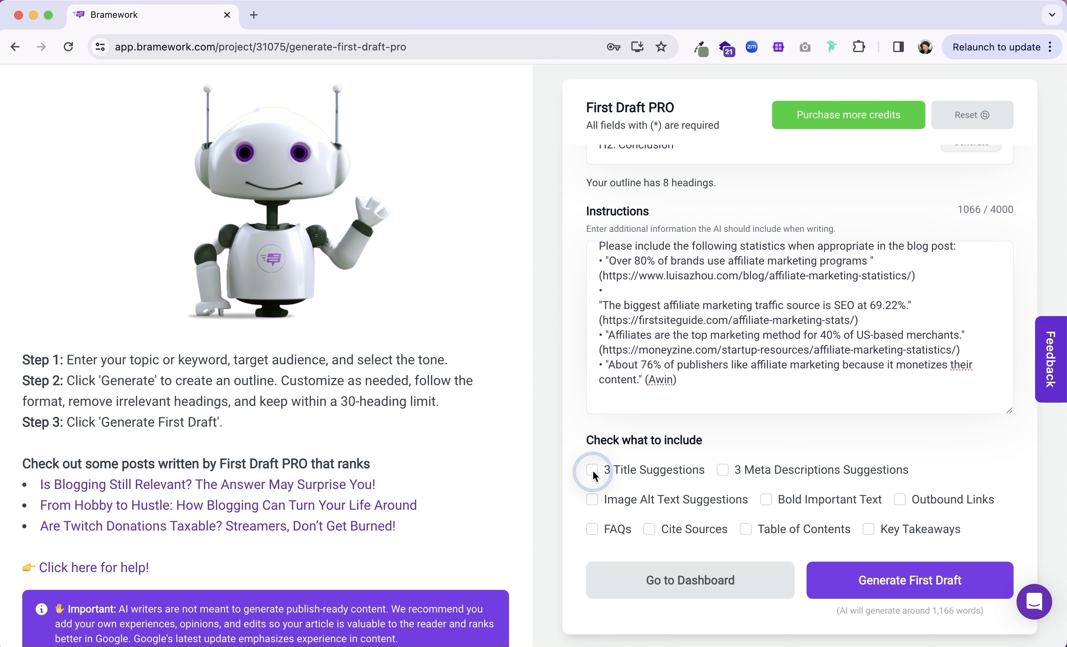
click(598, 471)
click(723, 471)
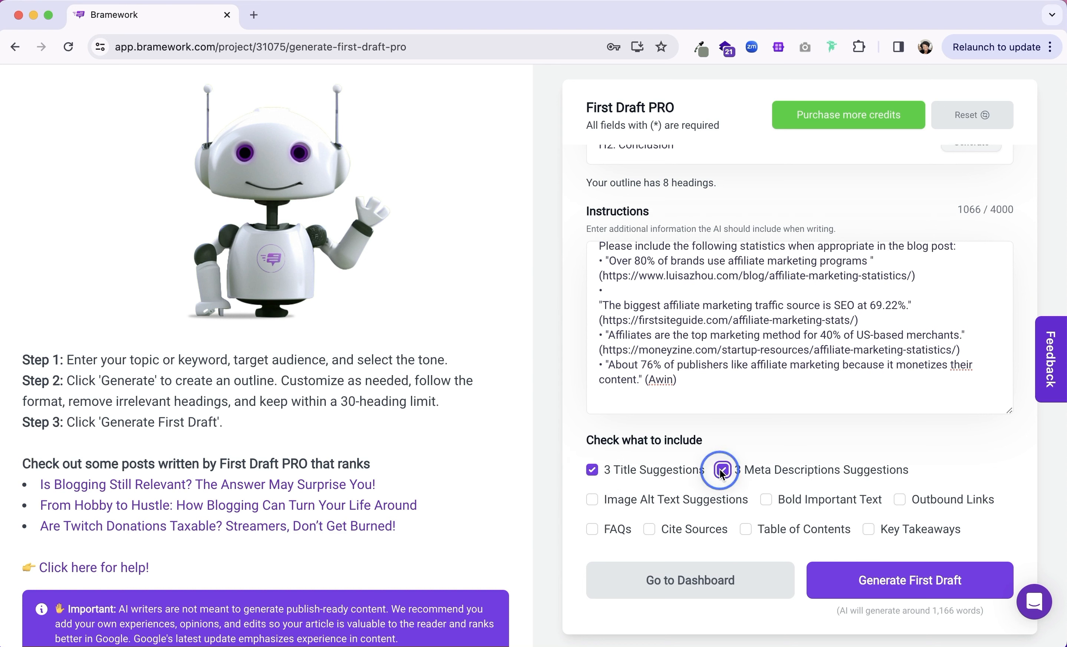
click(593, 502)
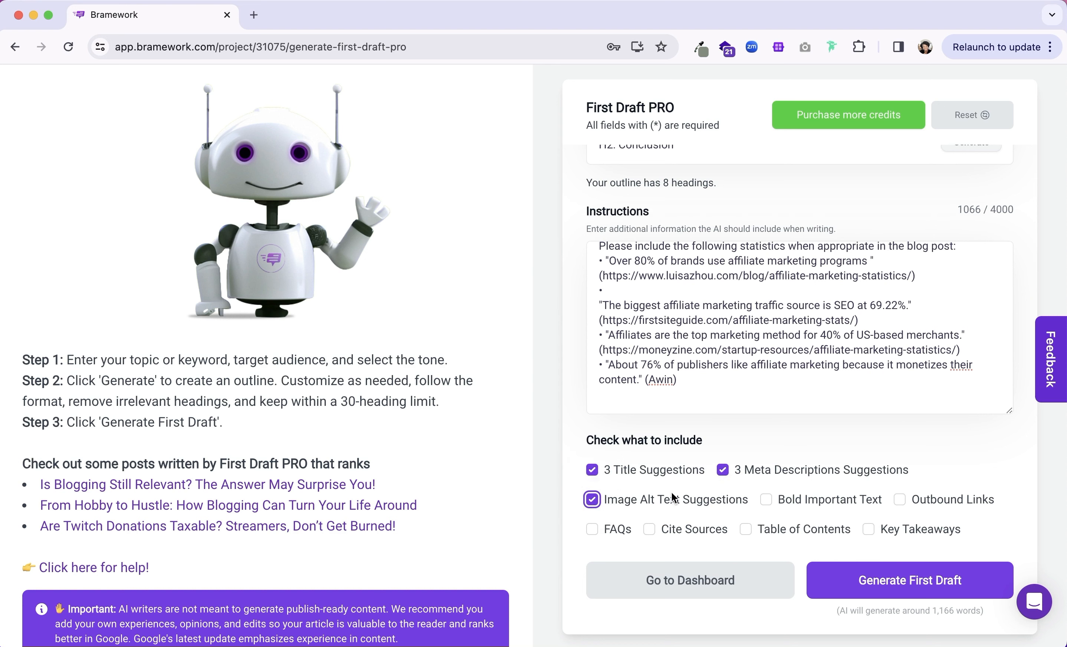
click(768, 501)
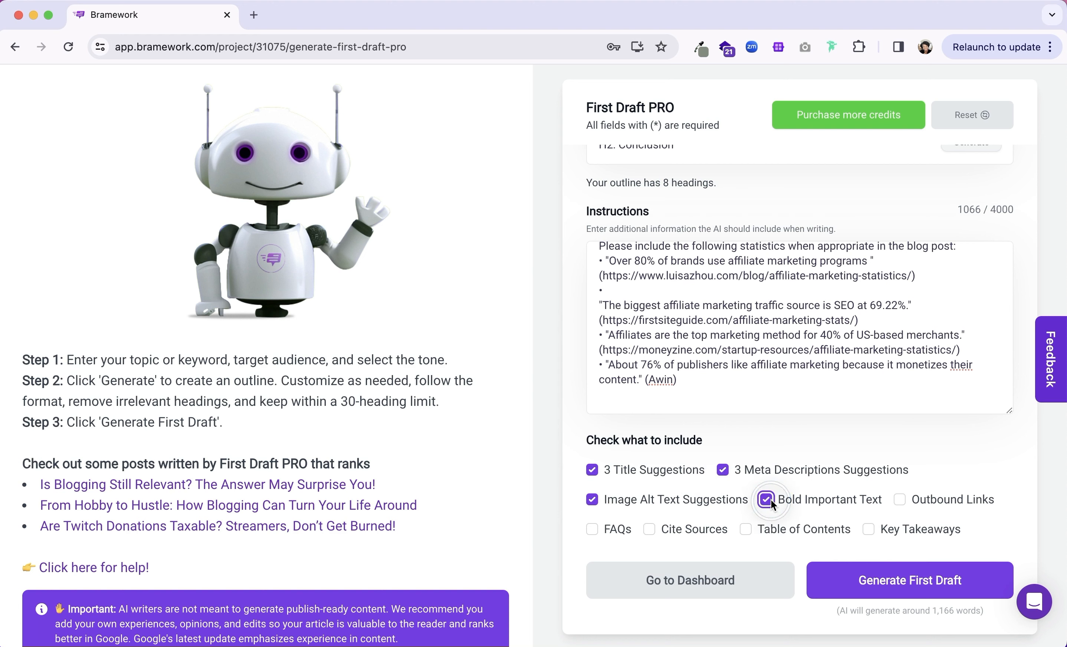
click(899, 500)
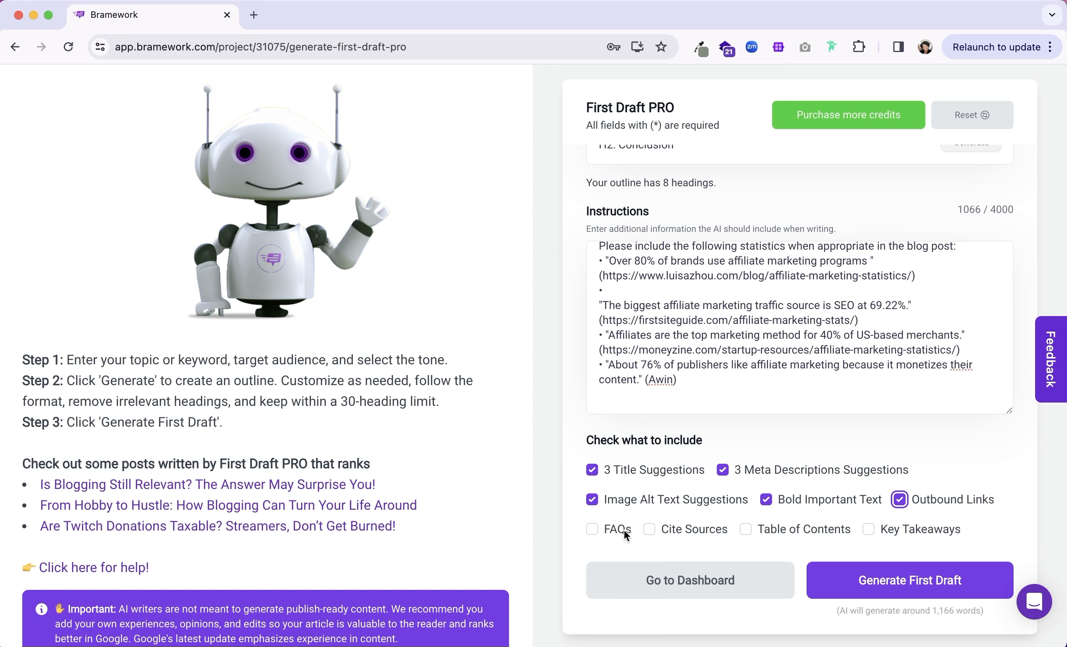
click(593, 531)
click(651, 531)
click(746, 530)
click(871, 530)
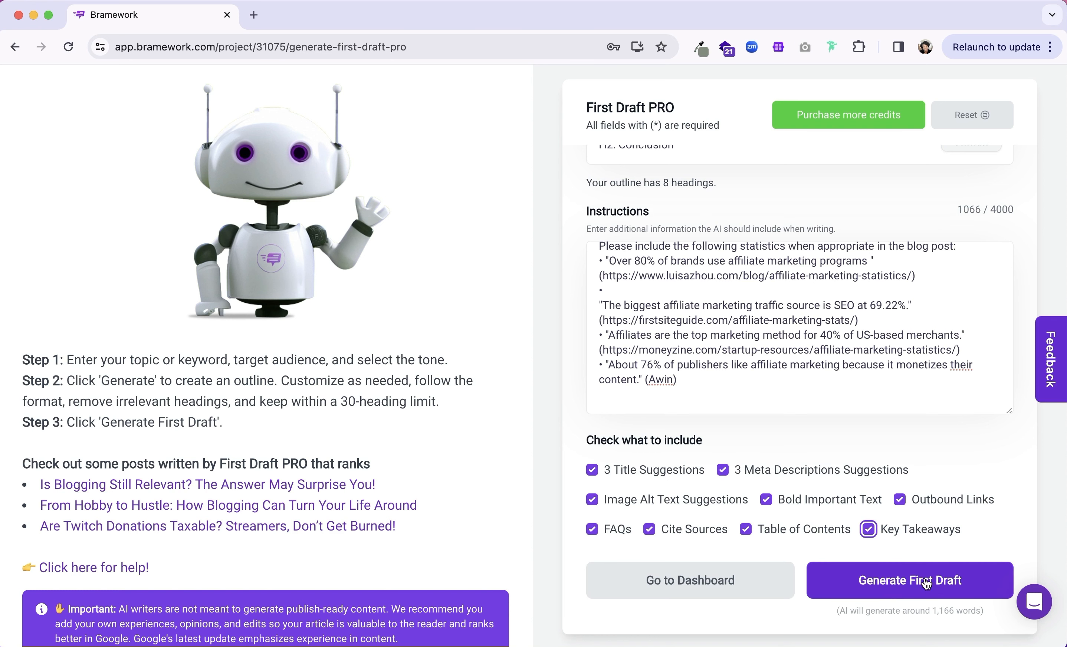
Generate the first draft and check its progress on the refreshed project dashboard
click(918, 590)
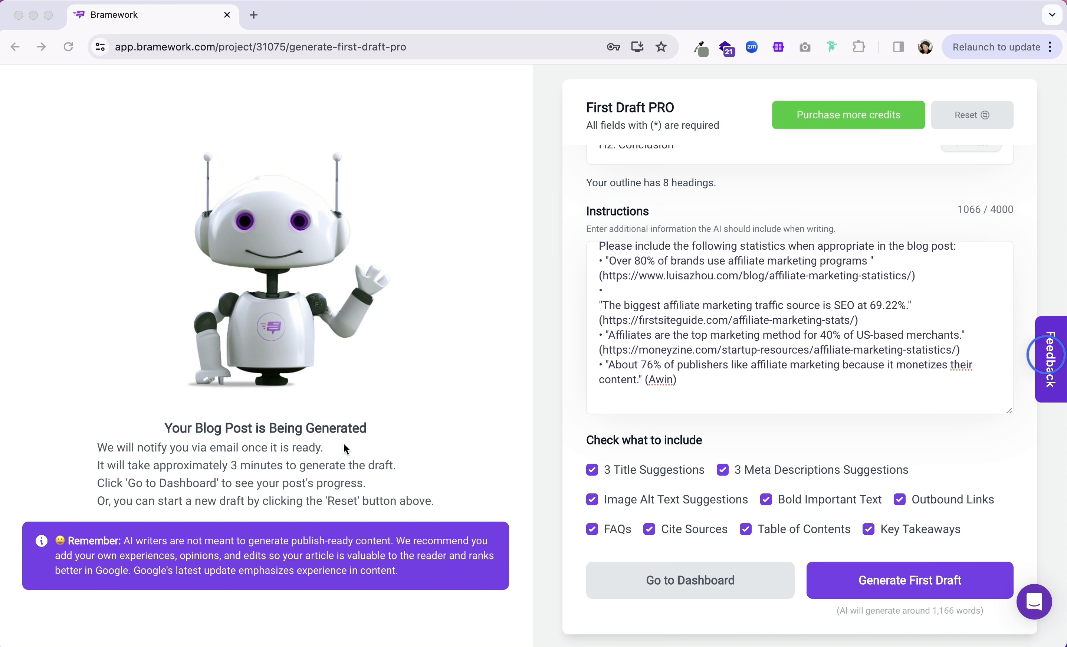
drag(99, 466, 390, 465)
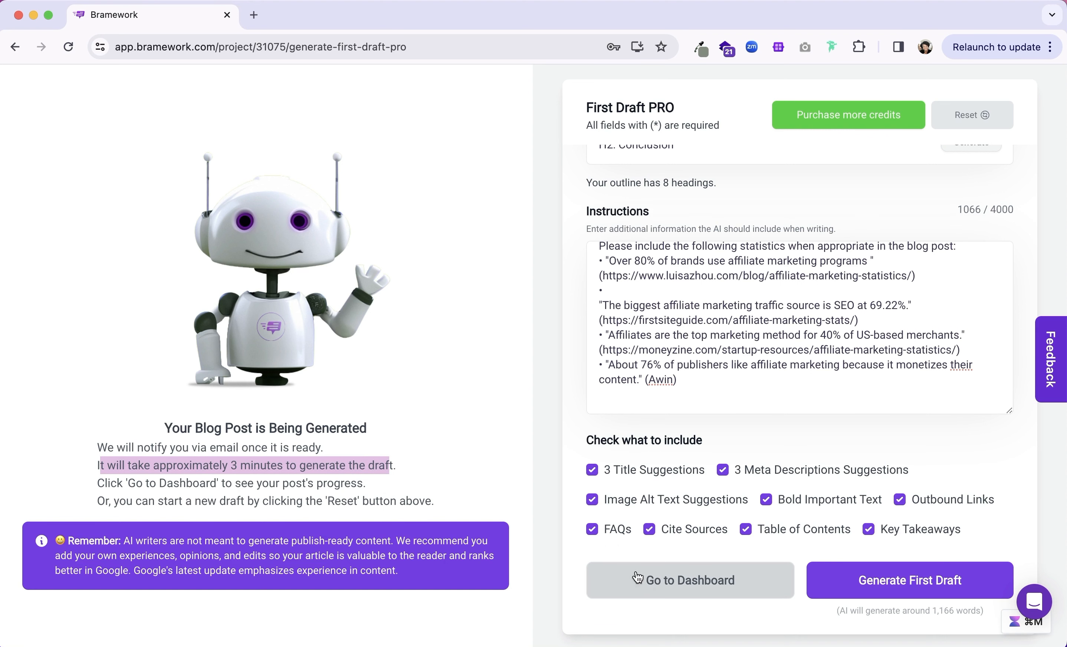
click(650, 589)
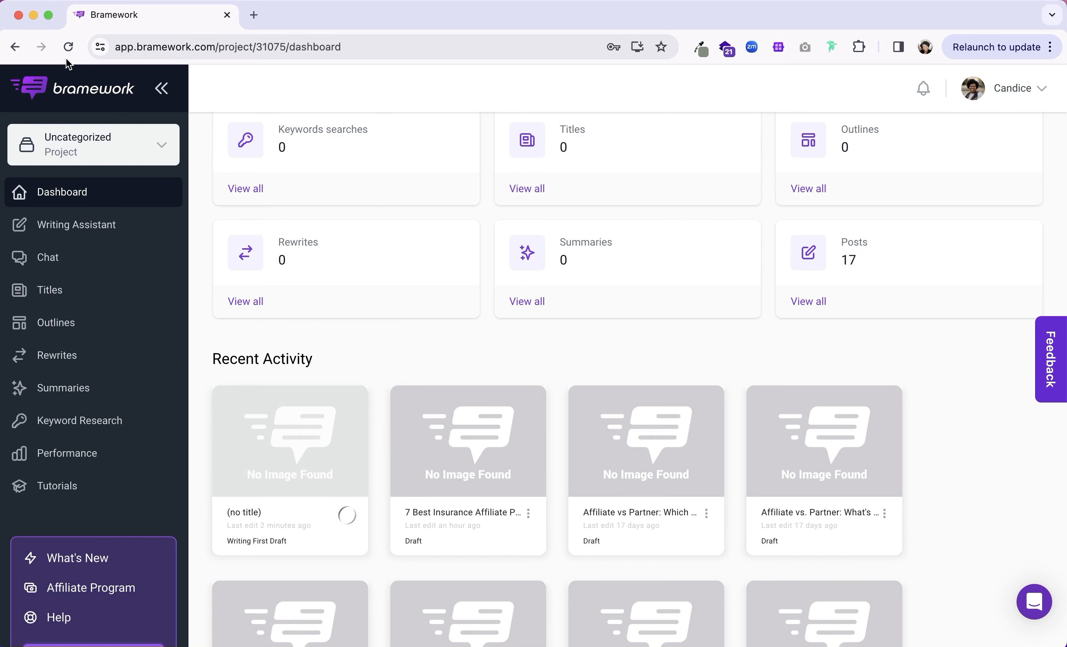
click(68, 47)
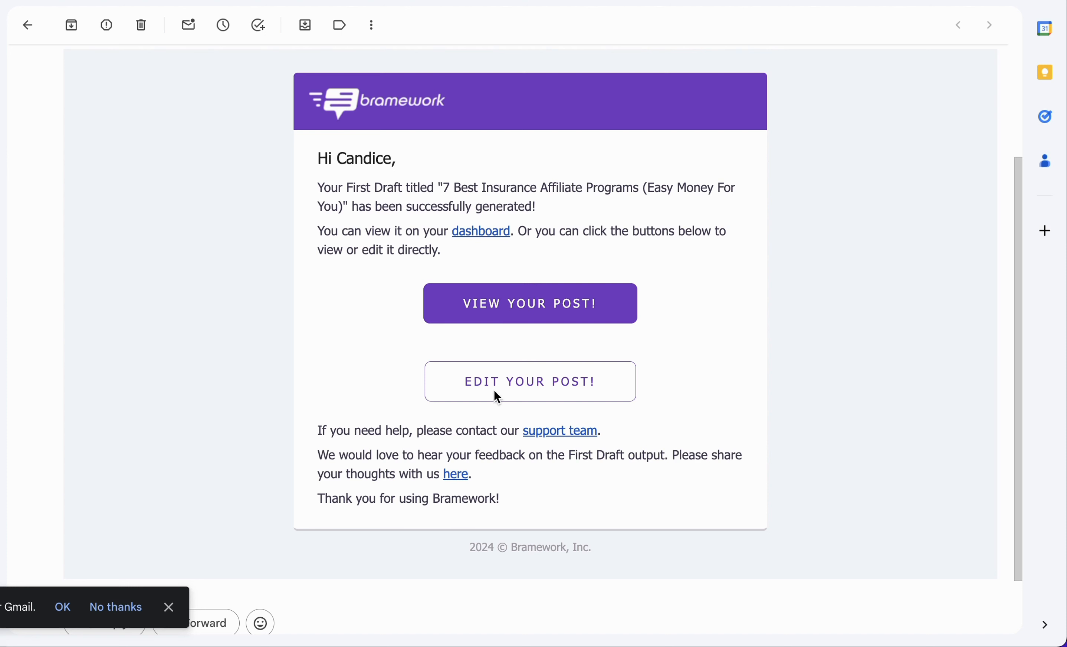
Open the generated post for editing from the notification email and display its SEO analysis in the Assistant
click(517, 389)
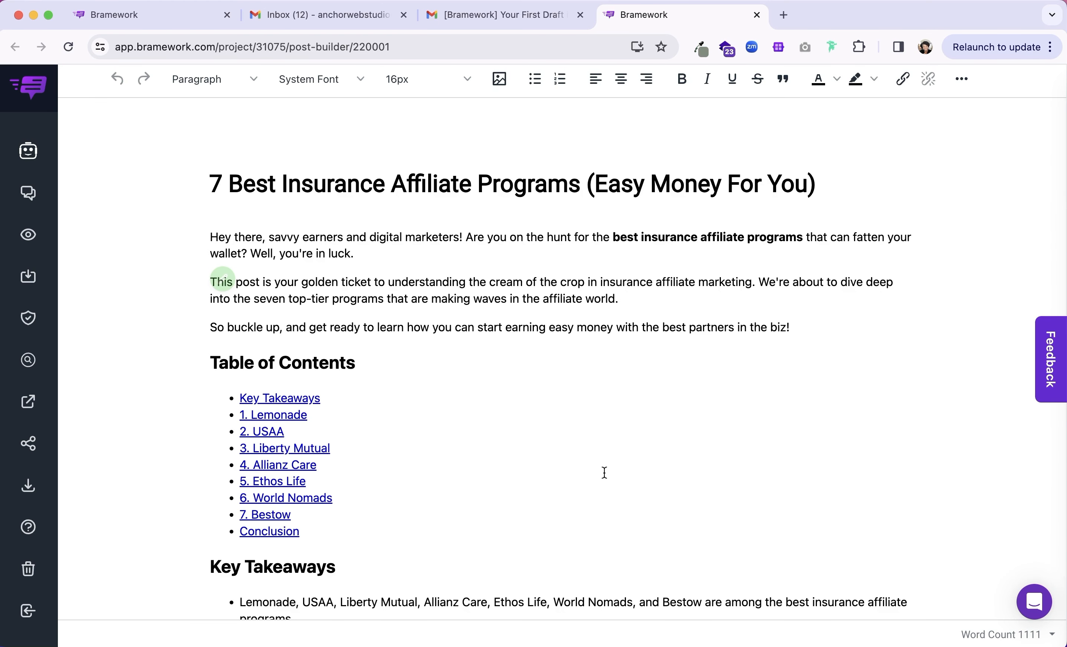
scroll(604, 472, down, 1)
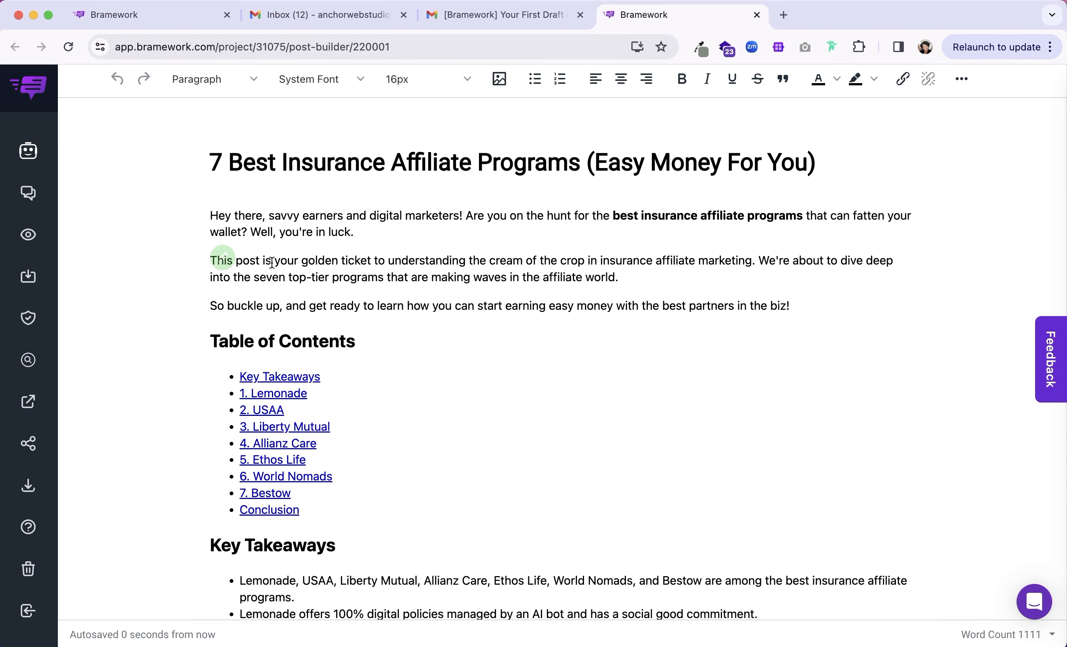
click(29, 150)
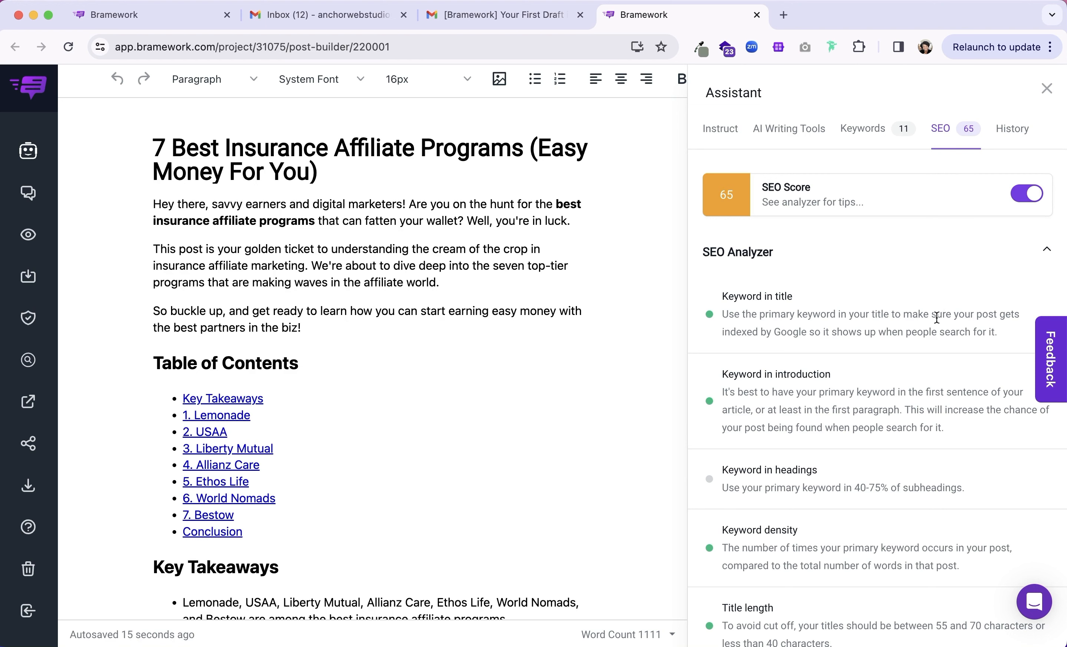
Review the SEO Analyzer criteria for the post, from keyword in title to outbound links, and the featured image section
scroll(813, 355, down, 3)
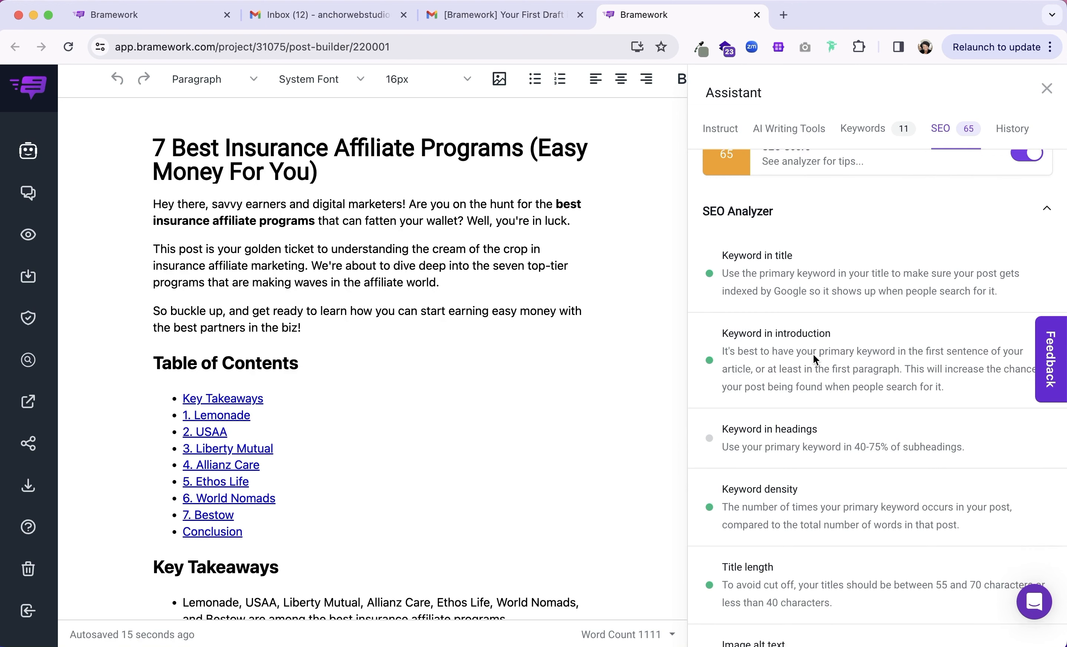
scroll(813, 355, down, 3)
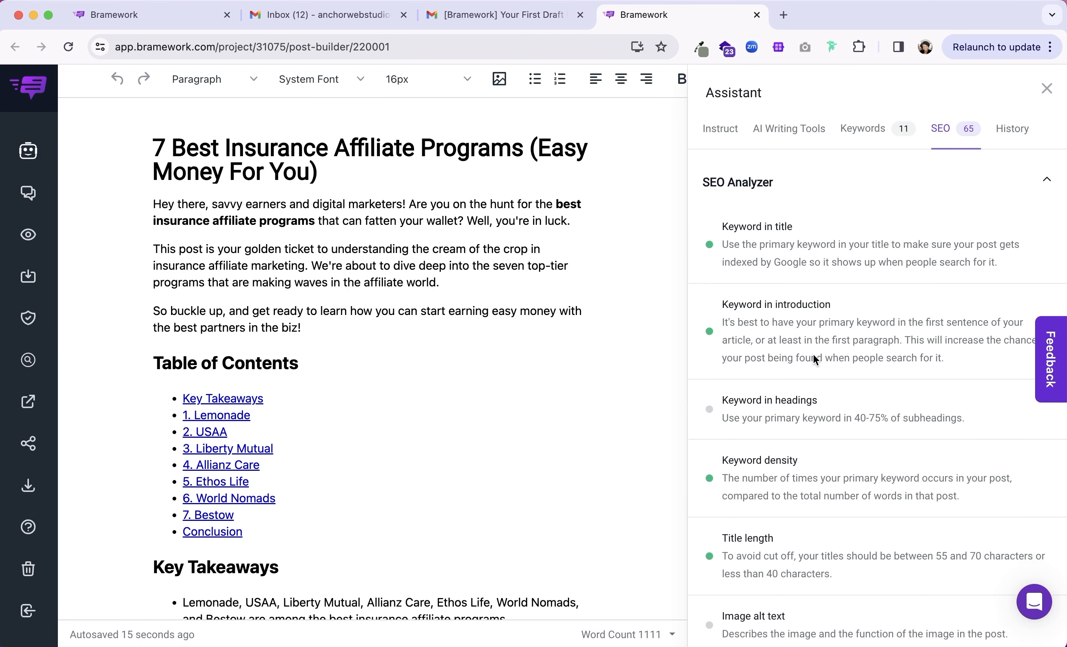
scroll(814, 358, down, 1)
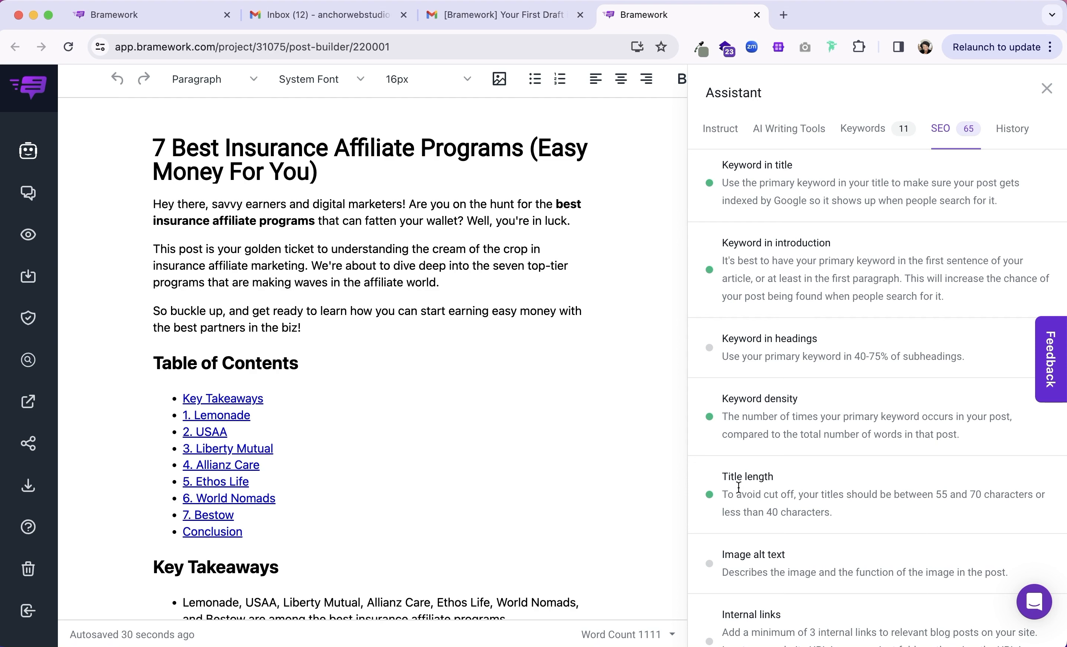
scroll(738, 487, down, 2)
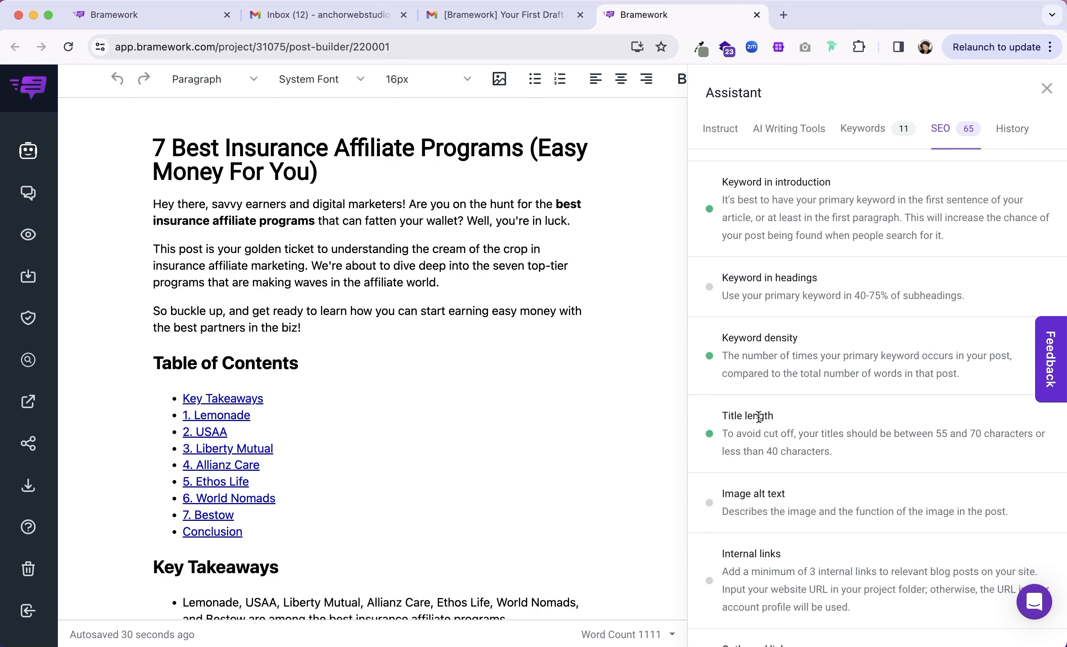
scroll(774, 480, down, 5)
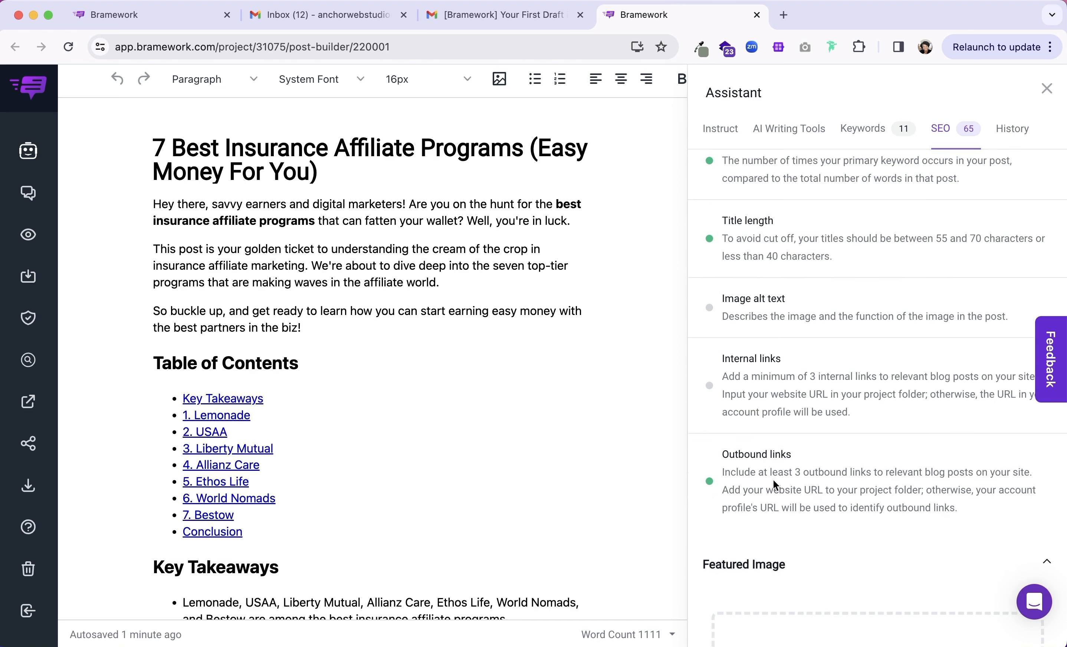
scroll(774, 480, down, 3)
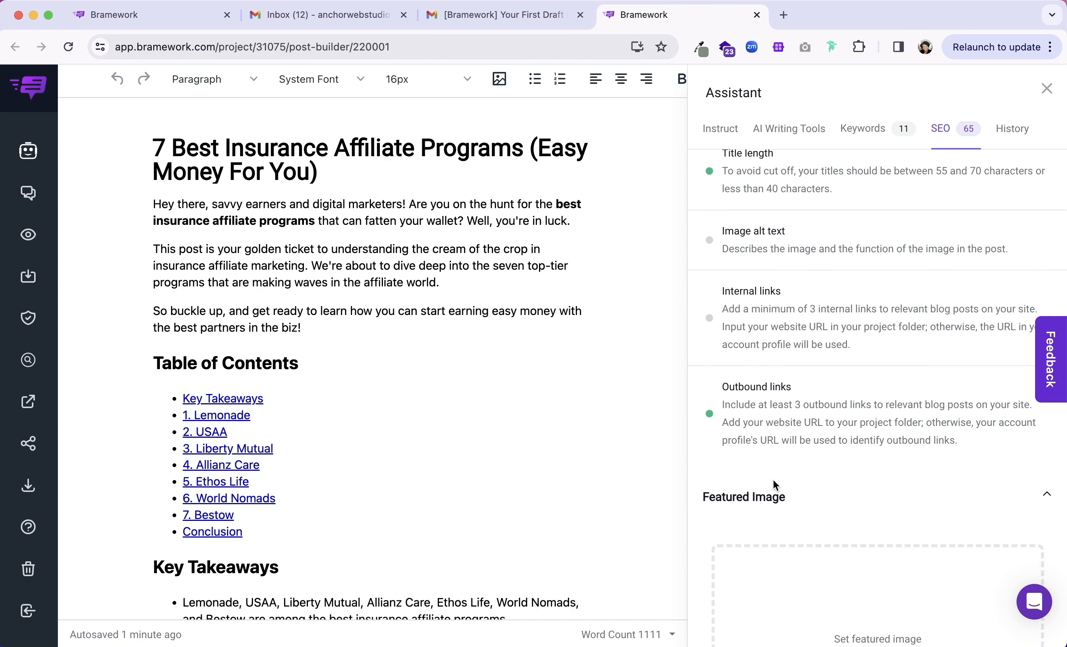
scroll(774, 480, down, 2)
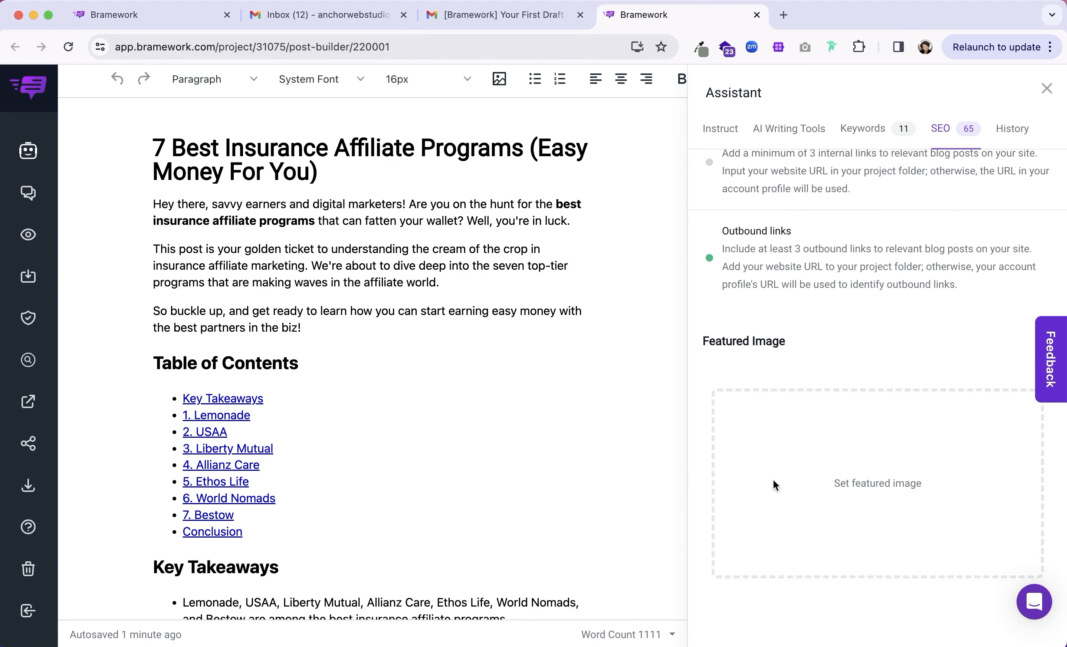
scroll(803, 498, down, 1)
Insert the suggested question "What is an insurance affiliate program?" with its answer under a FAQs heading before the Conclusion
scroll(804, 497, down, 7)
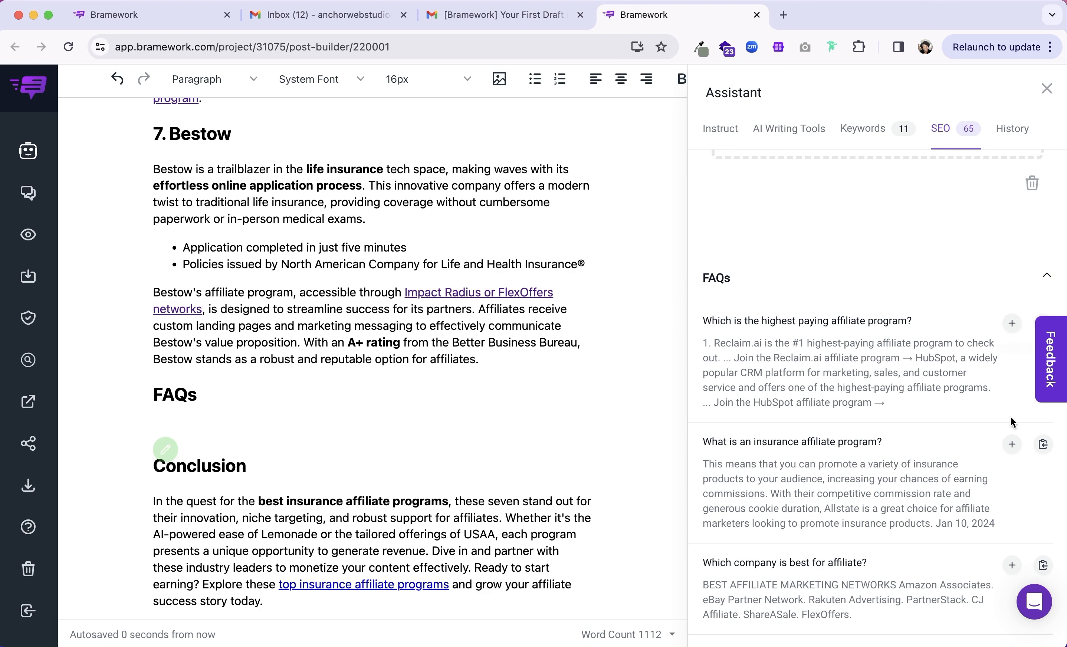
click(1013, 444)
Examine the remaining FAQ suggestions and the sources listed for the post in the SEO assistant
scroll(924, 452, down, 3)
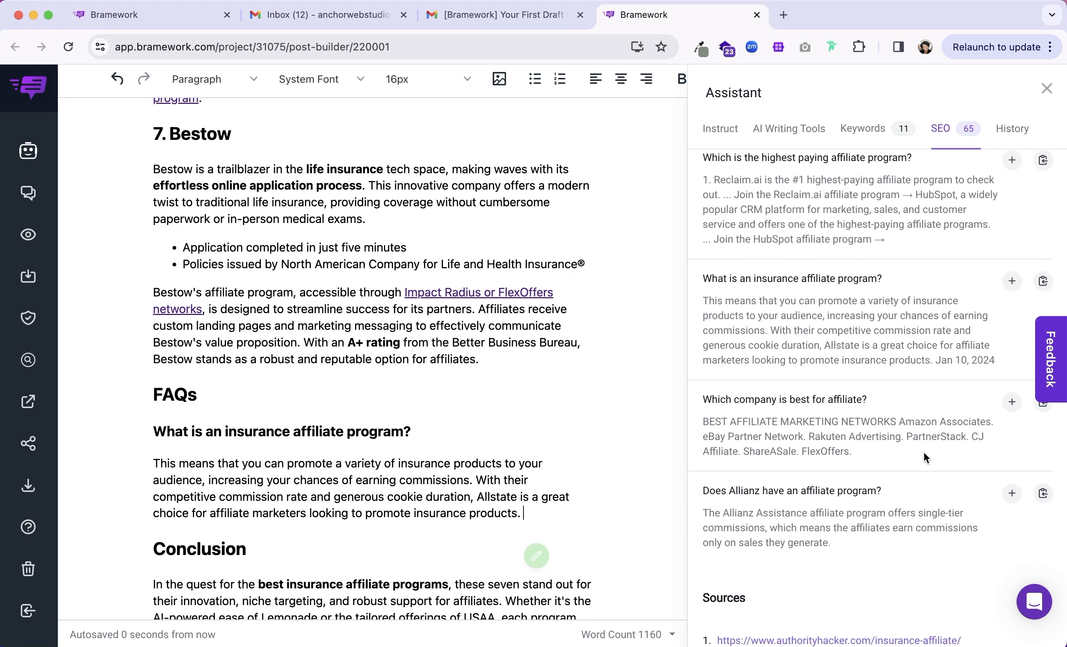
scroll(924, 453, down, 5)
scroll(926, 457, down, 3)
scroll(925, 453, down, 5)
scroll(923, 453, down, 4)
scroll(923, 453, down, 4)
scroll(924, 455, down, 5)
scroll(923, 453, down, 3)
scroll(924, 452, down, 3)
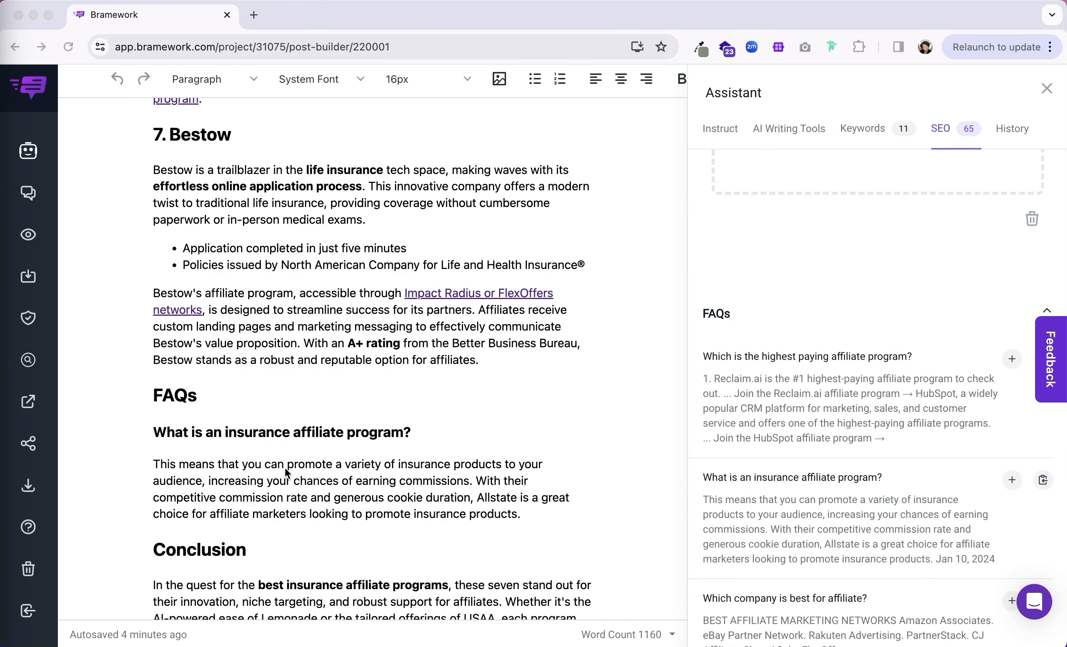
Save the post with the status Published and open its download format options
click(32, 282)
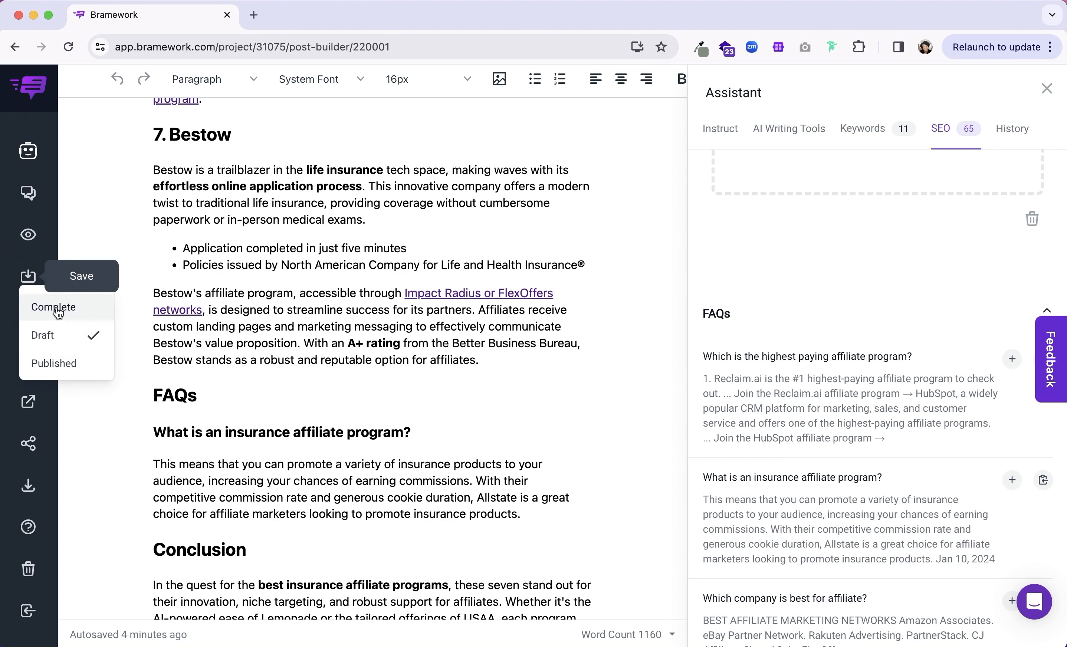
click(49, 364)
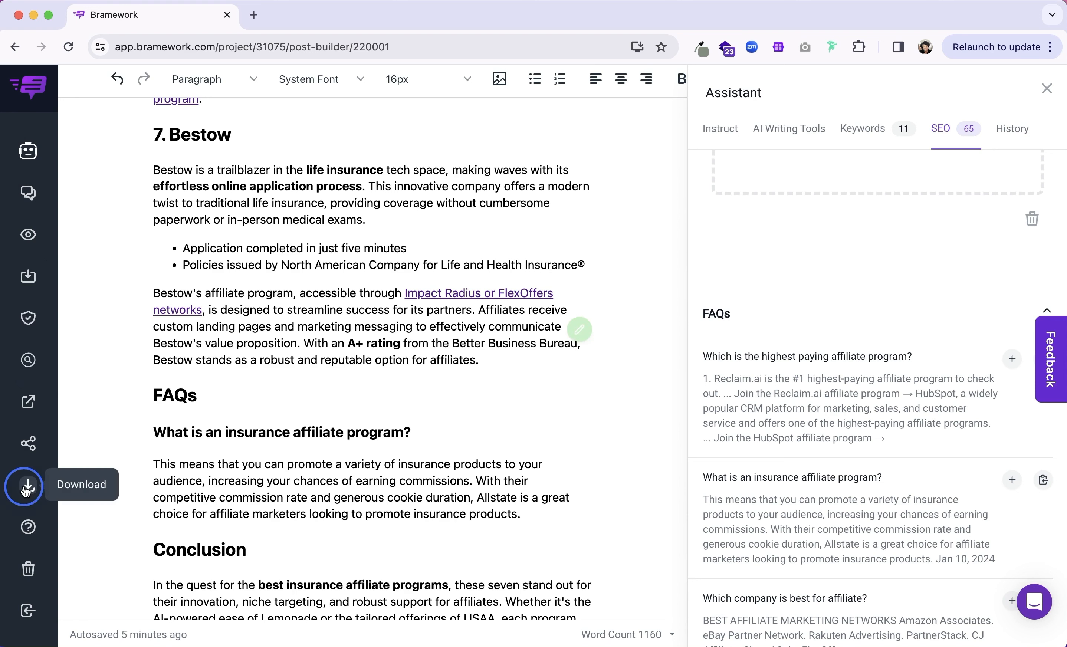
click(28, 485)
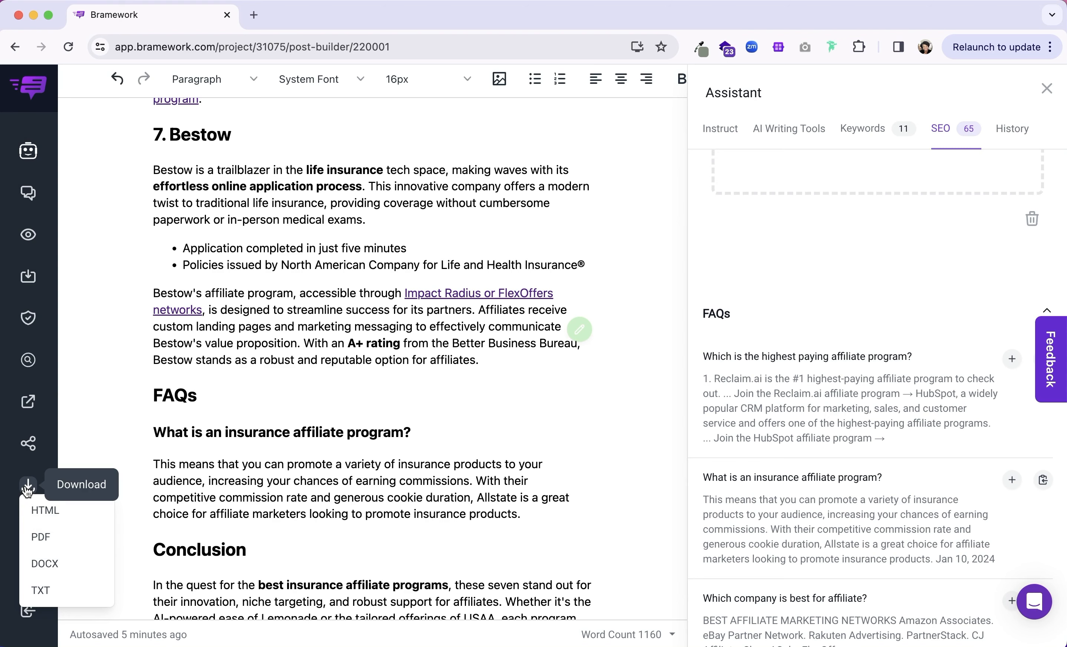